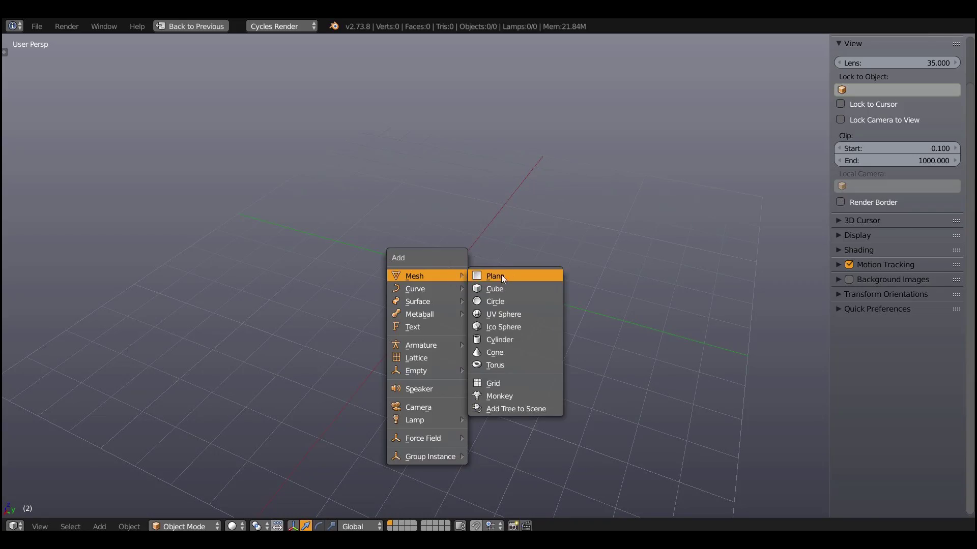
Add and scale a plane, then extrude its end edge into a strip of faces in Edit Mode.
left_click(502, 274)
key("s")
key("Tab")
key("a")
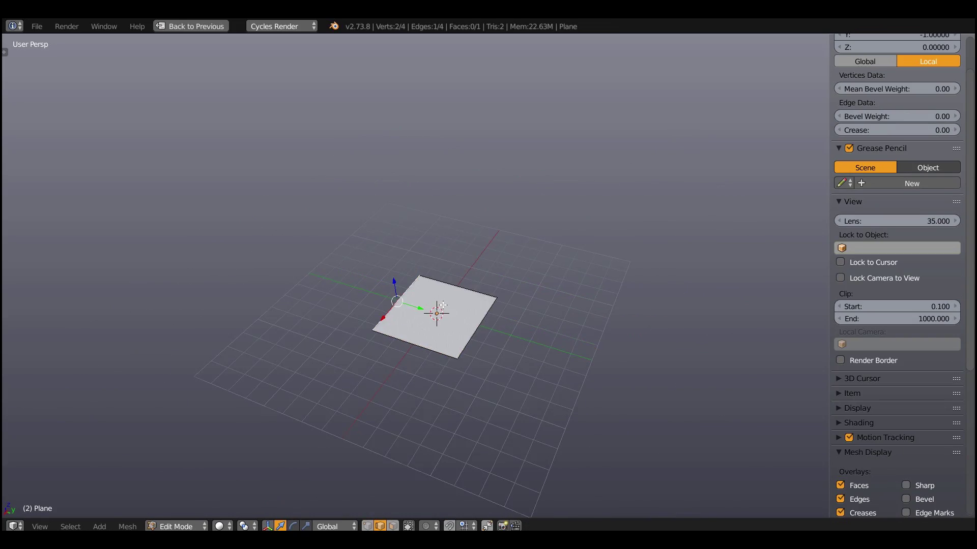
key("e")
left_click(368, 268)
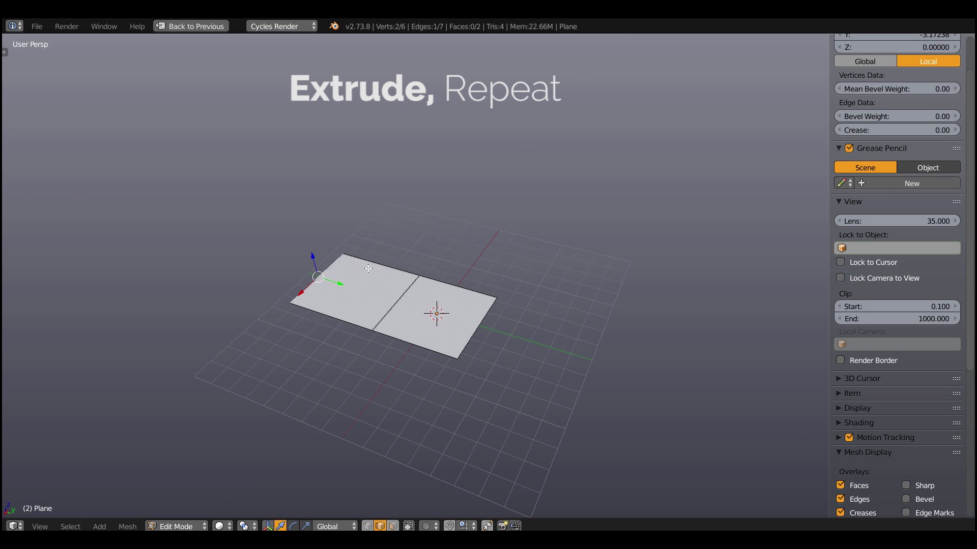
key("e")
left_click(354, 247)
key("shift+r")
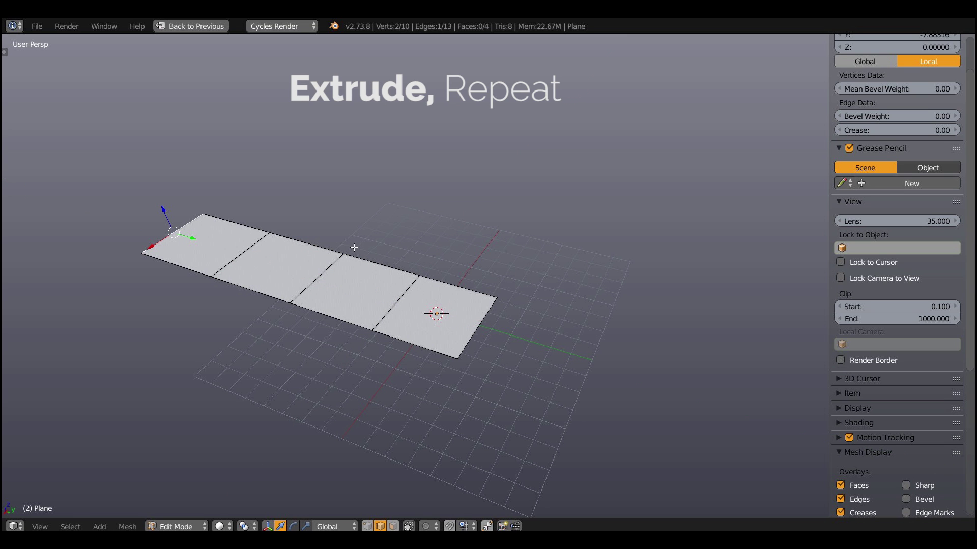
In top view, scale the strip's edges to shape a leaf outline.
key("KP_7")
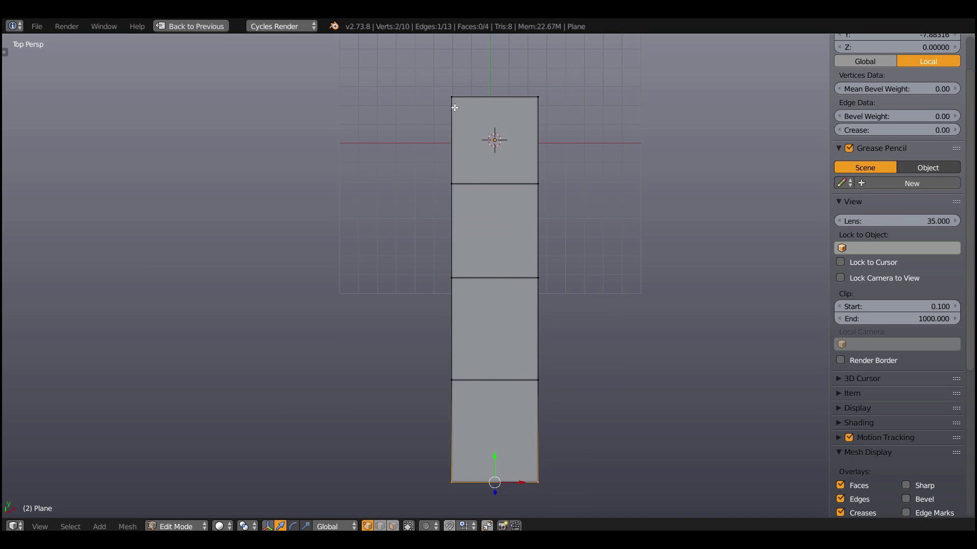
right_click(470, 183)
key("s")
left_click(603, 169)
key("s")
left_click(628, 251)
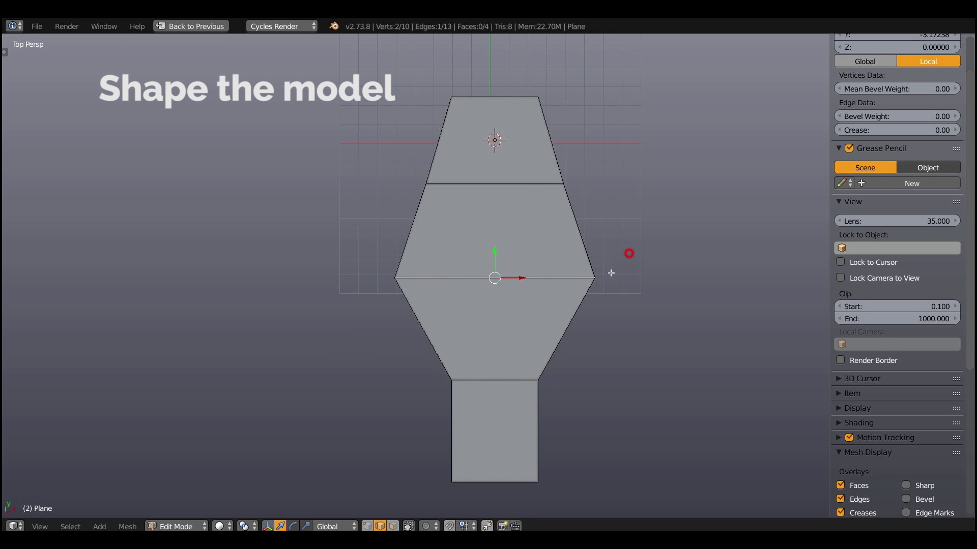
key("s")
left_click(639, 349)
left_click(523, 99)
right_click(500, 187)
key("s")
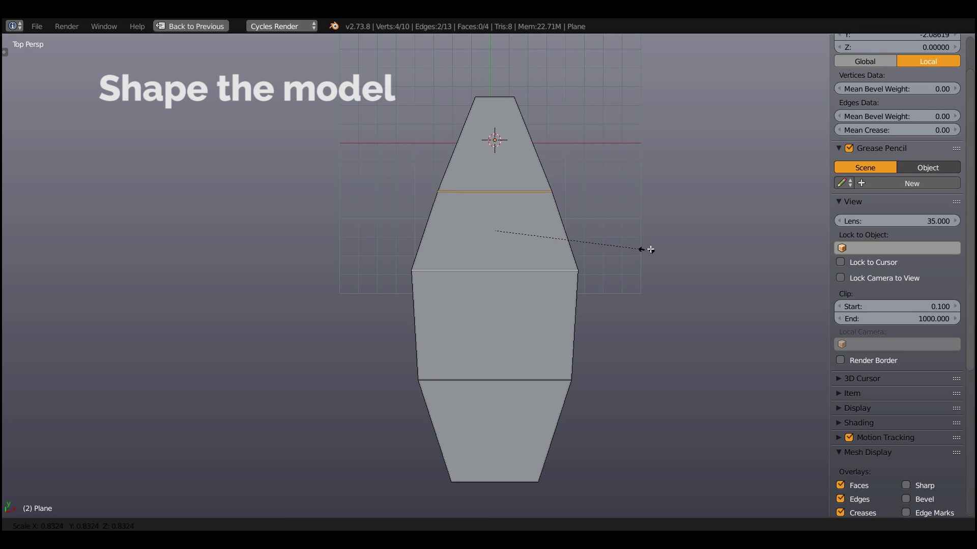
left_click(604, 249)
Subdivide the whole leaf mesh, then select a top vertex and a right-side vertex.
key("a")
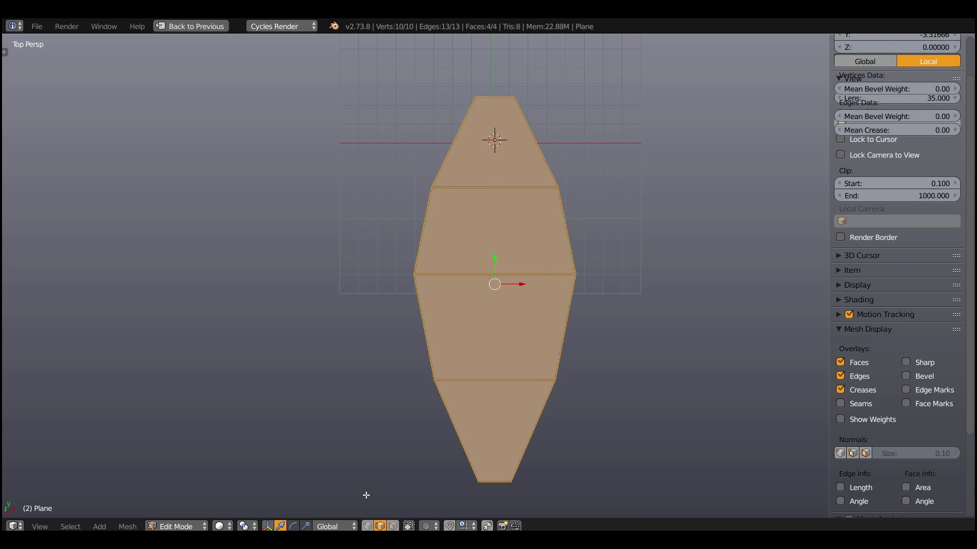
key("w")
left_click(362, 208)
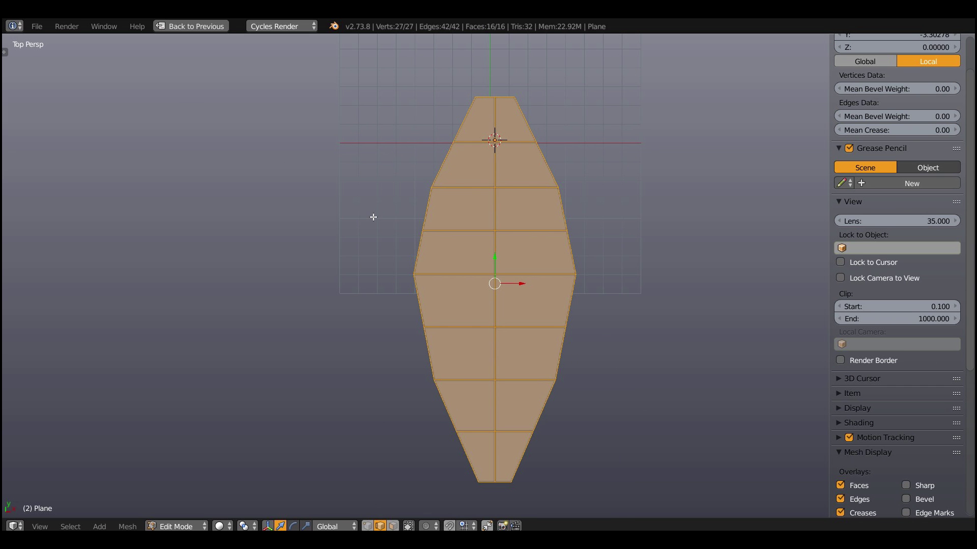
key("a")
right_click(495, 97)
right_click(559, 197)
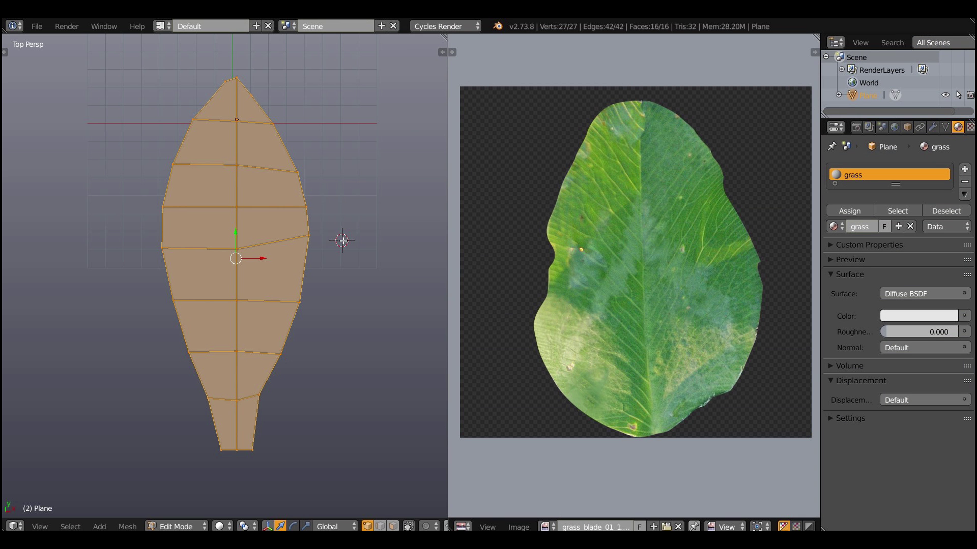
Unwrap the leaf's UVs, turning them upright and scaling them over the leaf photo.
key("u")
type("1r")
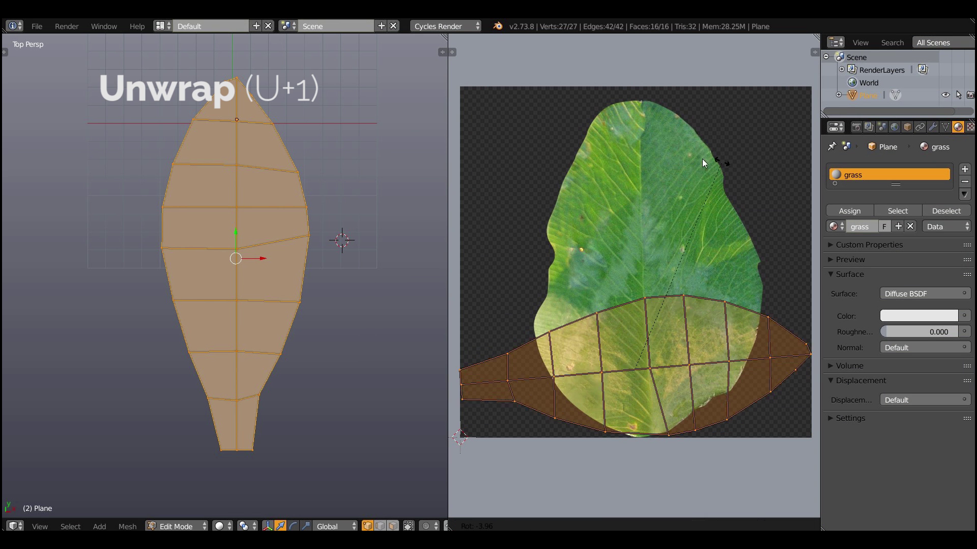
type("90")
key("Return")
key("s")
left_click(733, 269)
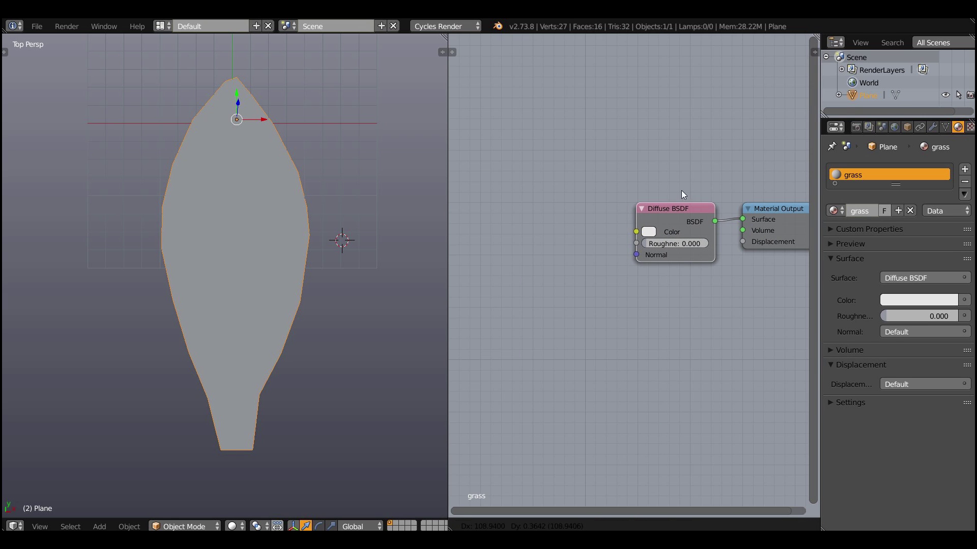
Add an Image Texture node linked to Diffuse Color and load the leaf photo.
key("shift+a")
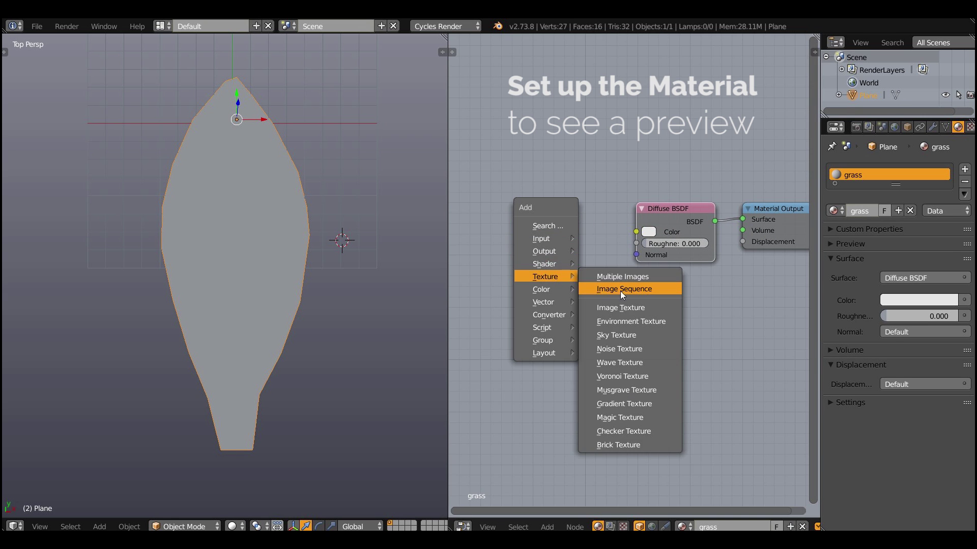
left_click(621, 288)
left_click_drag(570, 215, 599, 225)
left_click(507, 239)
left_click(558, 254)
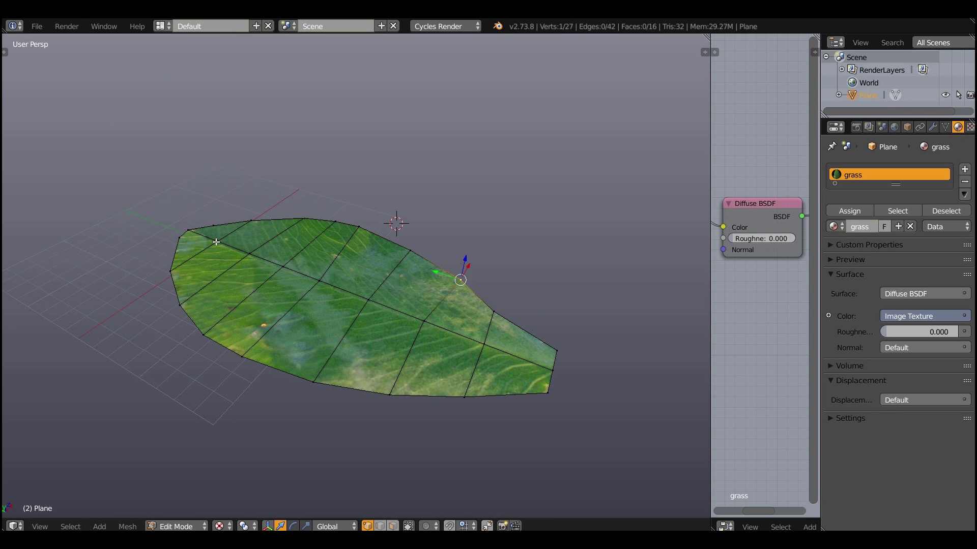
mouse_move(216, 242)
middle_mouse_down()
mouse_move(367, 275)
mouse_move(229, 413)
middle_mouse_up()
Select the leaf-tip vertices, set the pivot to 3D Cursor, and enable proportional editing.
right_click(376, 283)
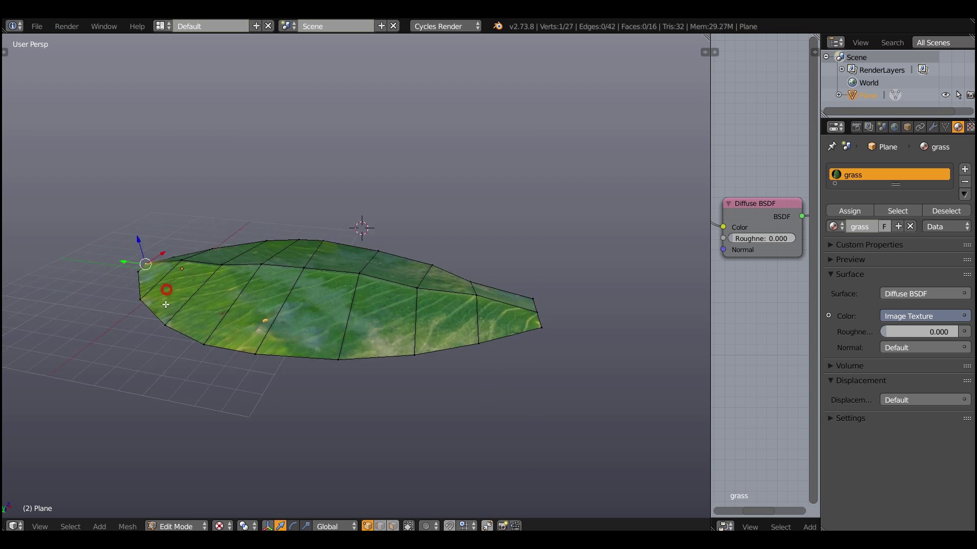
right_click(518, 296)
left_click(245, 526)
left_click(316, 497)
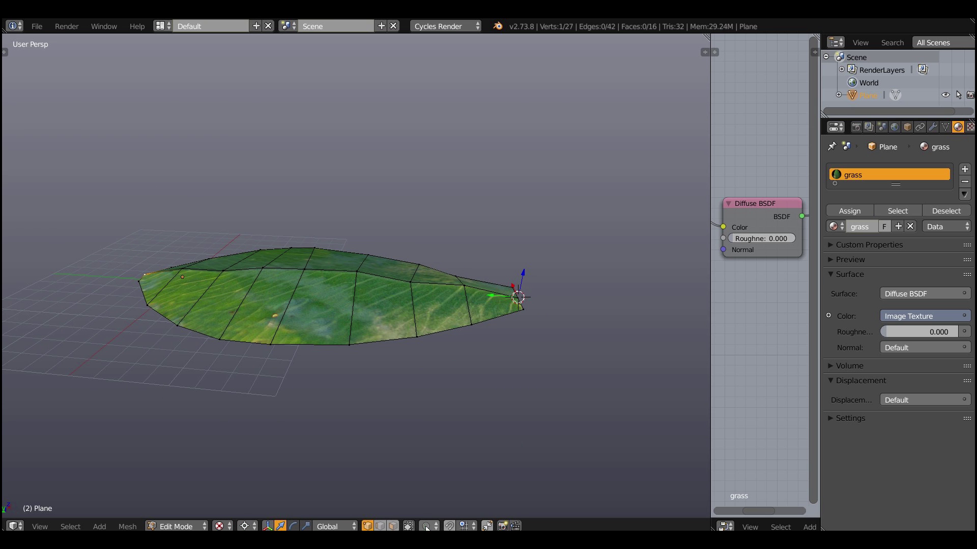
left_click(426, 526)
left_click(473, 498)
Bend the leaf tip with two proportional rotations and leave Edit Mode.
key("r")
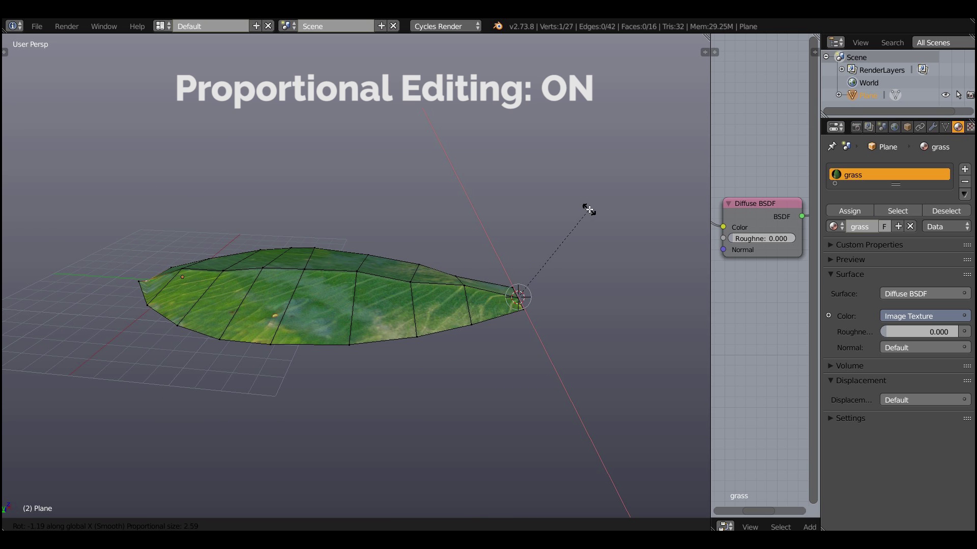
scroll(584, 209, "down", 3)
key("x")
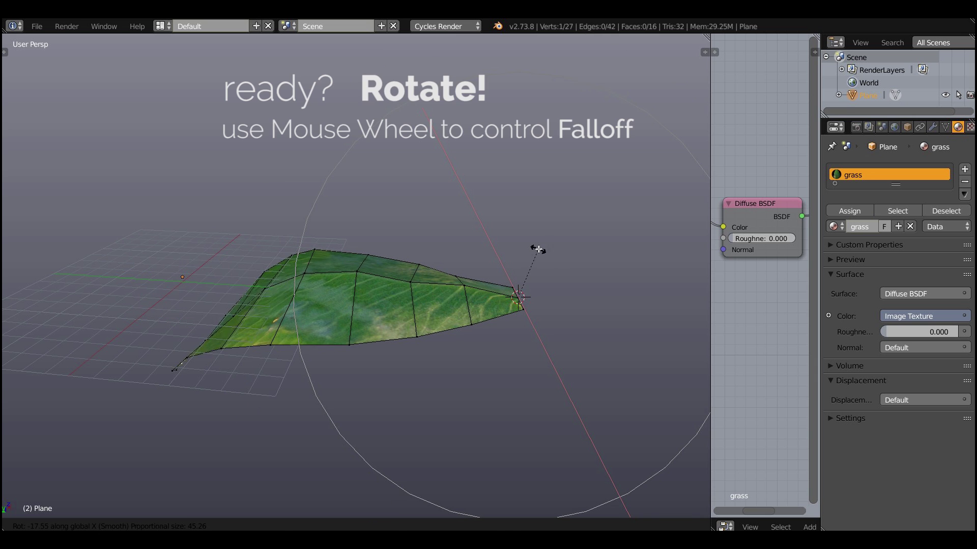
key("Escape")
middle_click_drag(524, 283, 458, 272)
key("r")
key("r")
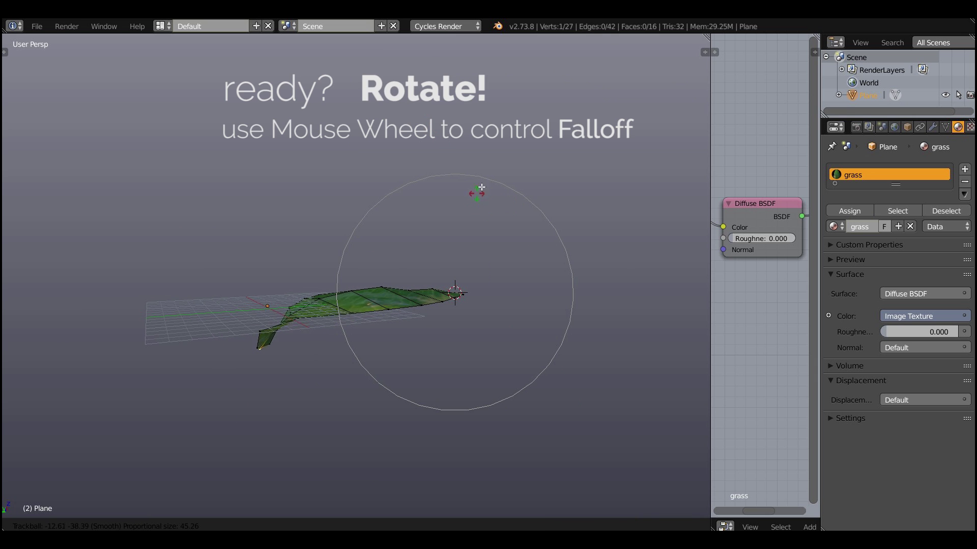
scroll(503, 184, "up", 8)
left_click(492, 187)
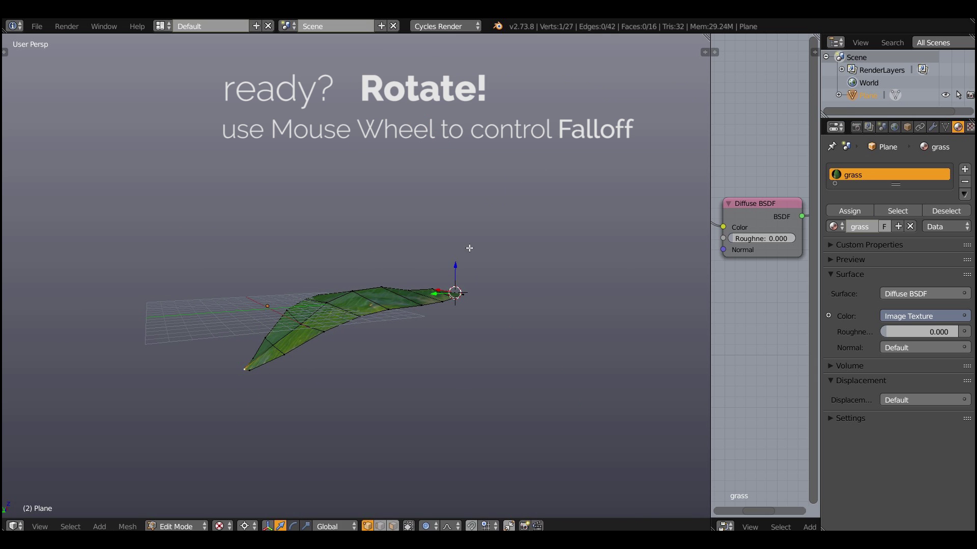
key("r")
key("r")
left_click(417, 294)
key("Tab")
Duplicate the bent leaf, rotate the copy, and give it its own bend.
middle_click_drag(458, 290, 364, 309)
key("shift+d")
left_click(440, 159)
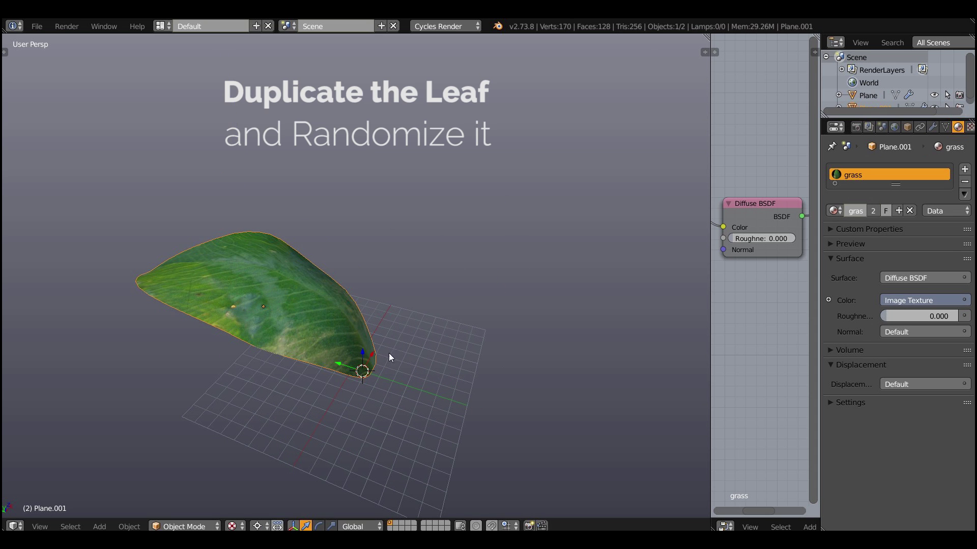
key("r")
left_click(392, 381)
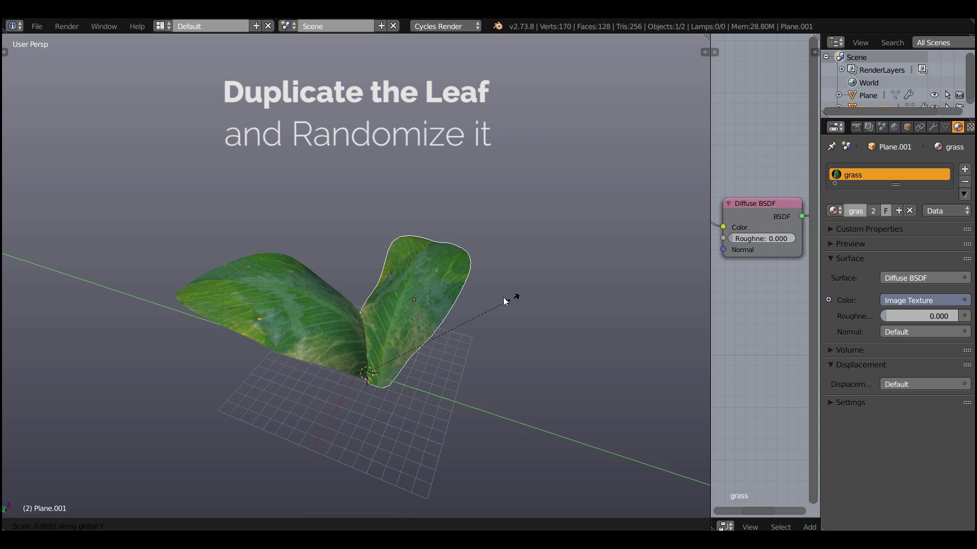
middle_click_drag(392, 380, 413, 285)
key("Tab")
key("r")
left_click(524, 251)
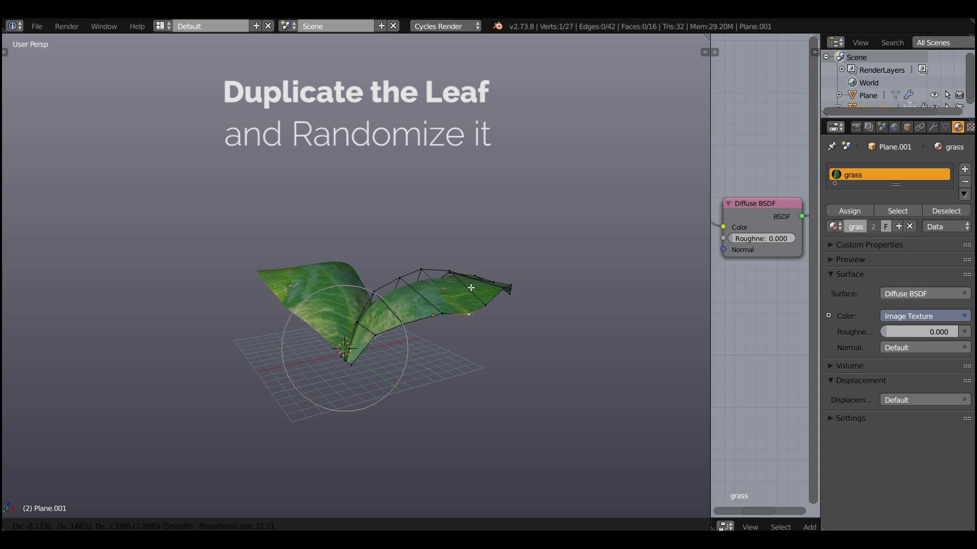
key("Tab")
Add third and fourth leaf copies, rotating the fourth into place.
key("shift+d")
left_click(524, 322)
scroll(524, 318, "down", 3)
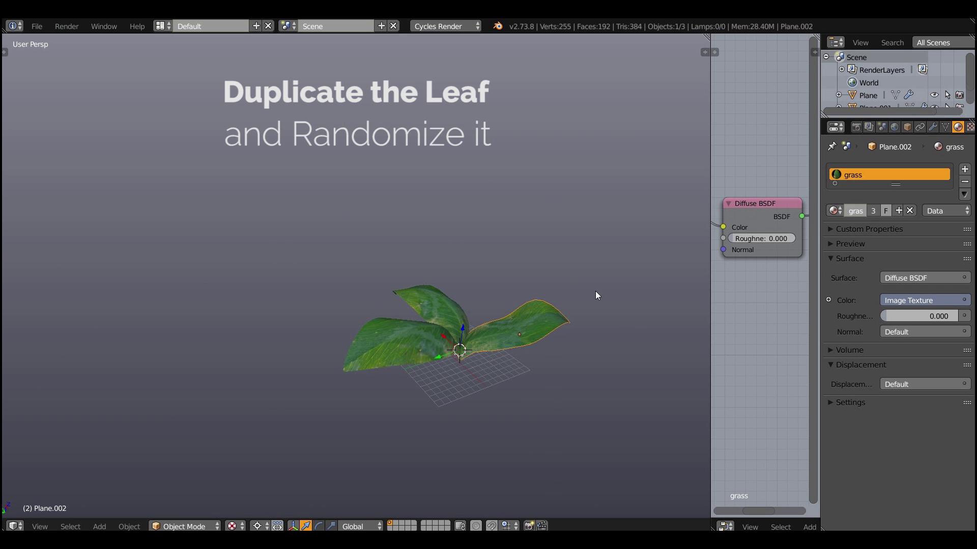
key("shift+d")
key("r")
left_click(393, 353)
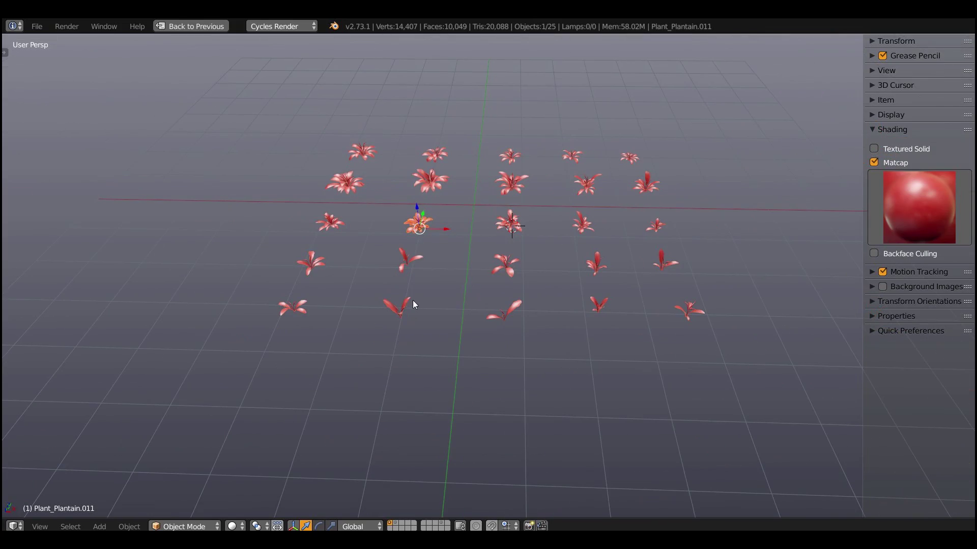
Duplicate a plant, zoom onto it, and add a camera framing it.
key("shift+d")
left_click(176, 254)
key("KP_Decimal")
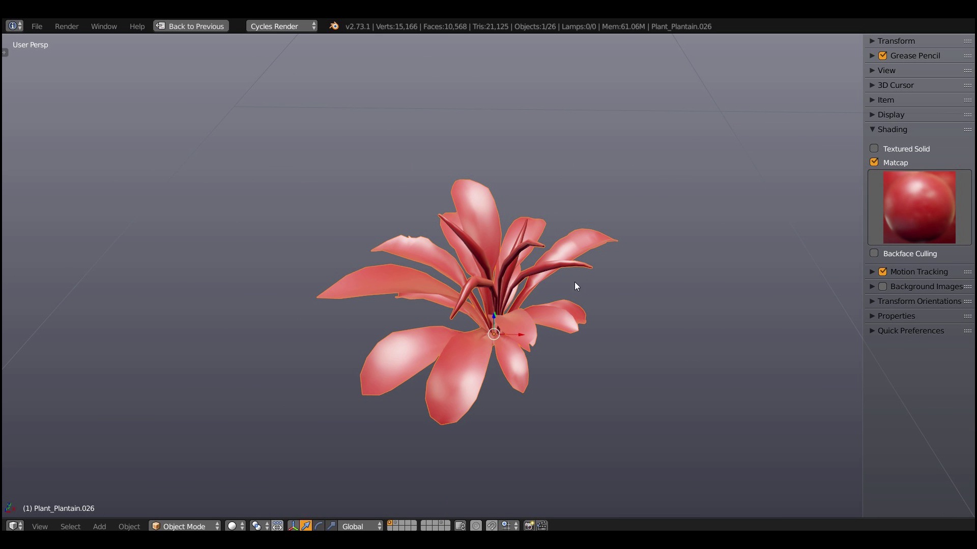
key("shift+a")
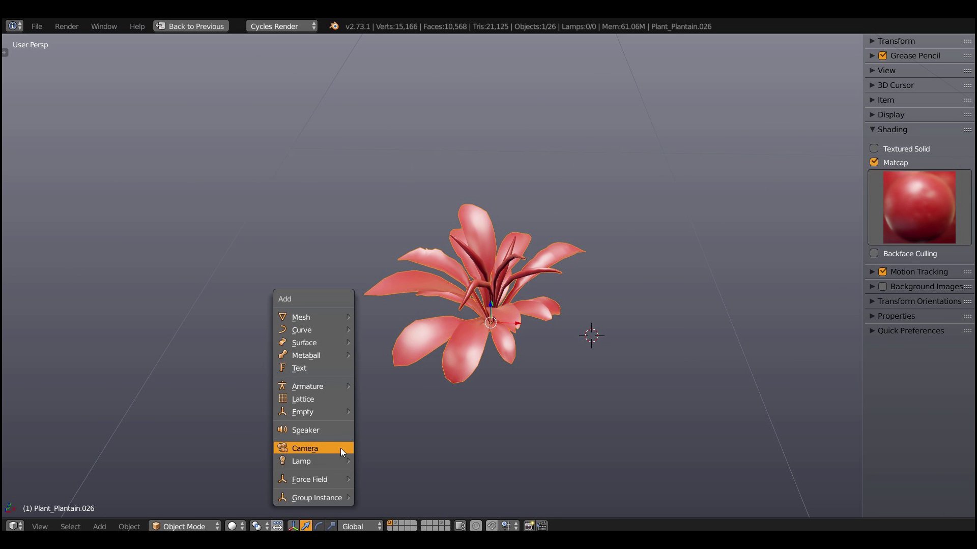
left_click(341, 448)
mouse_move(327, 321)
middle_mouse_down()
mouse_move(581, 180)
mouse_move(507, 331)
middle_mouse_up()
key("ctrl+Up")
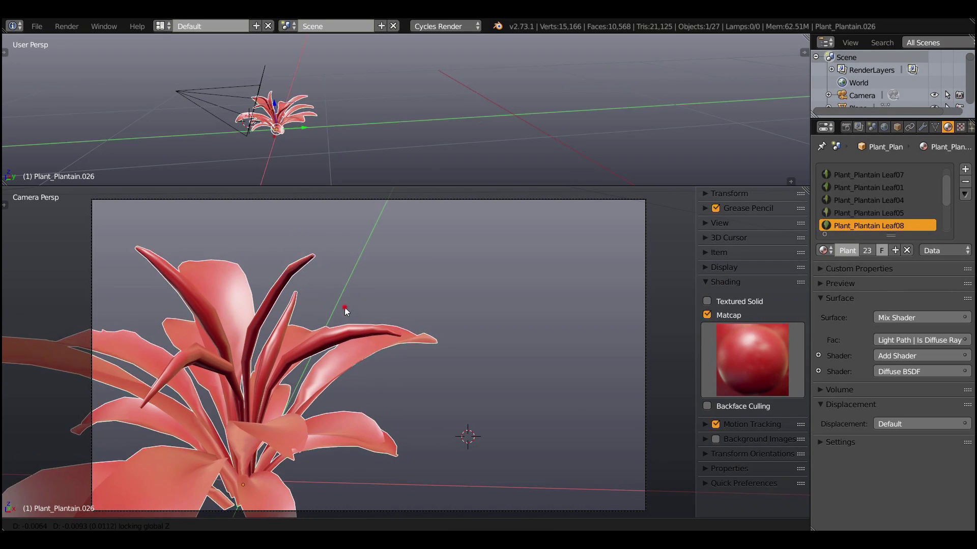
Add a Subdivision Surface modifier to the plant and darken the camera passepartout.
left_click(401, 320)
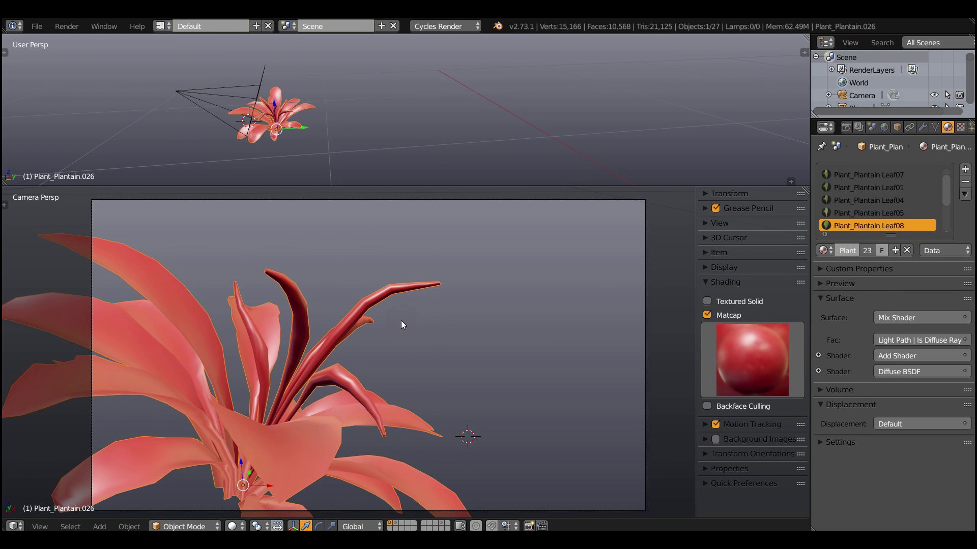
key("ctrl+1")
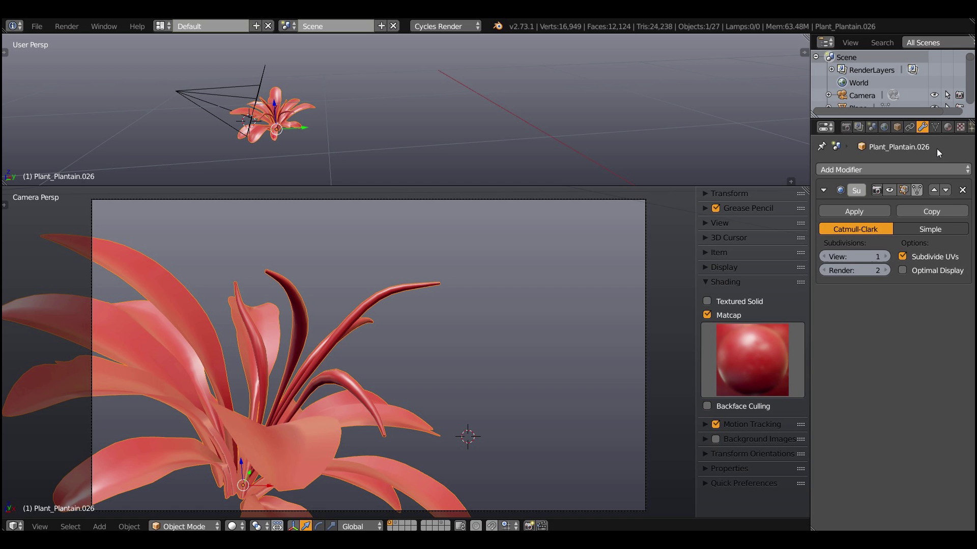
left_click_drag(936, 421, 954, 418)
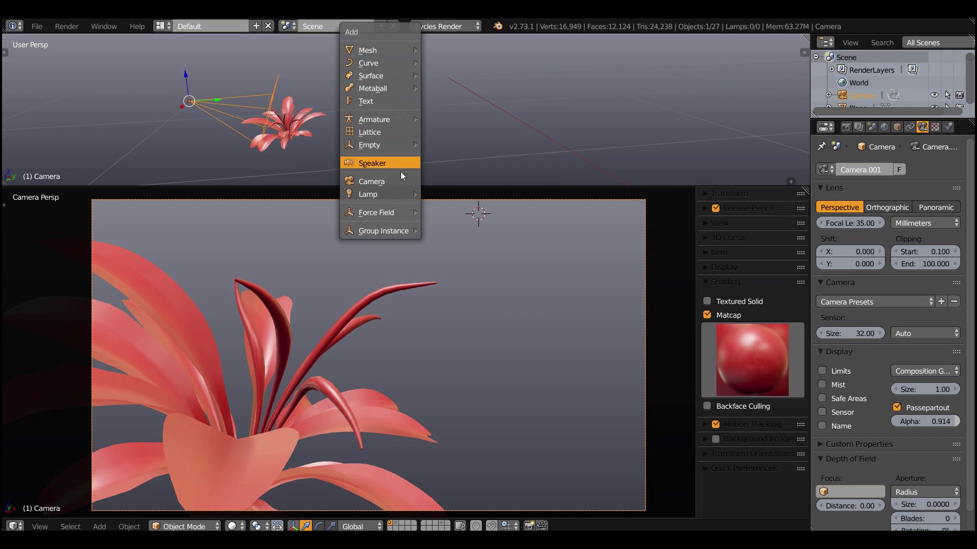
Add a sun lamp aimed at the flower and switch the viewport to Rendered.
left_click(446, 208)
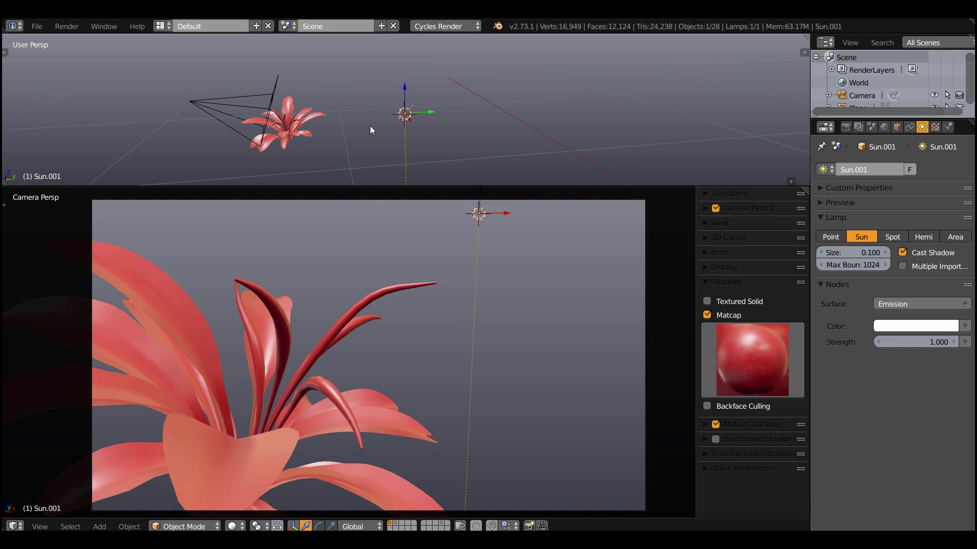
key("g")
left_click(478, 154)
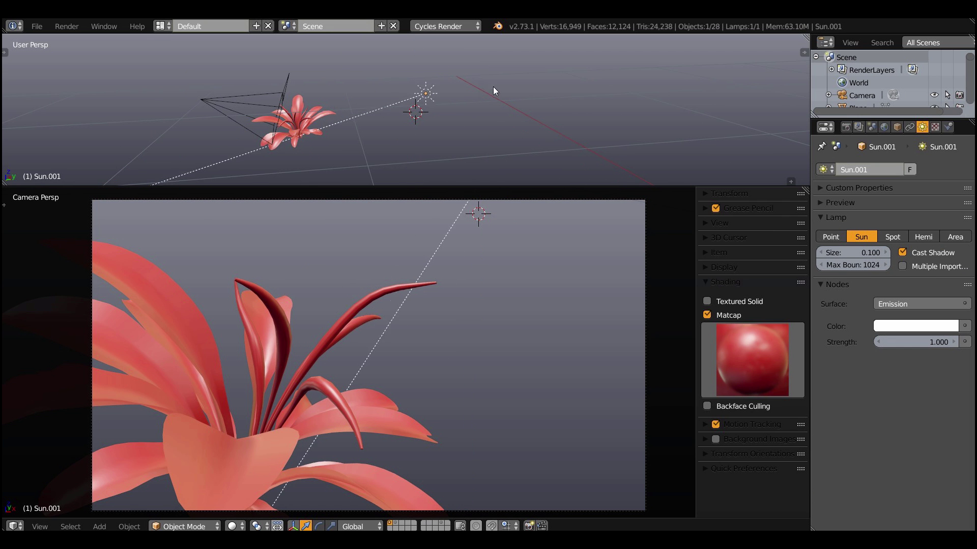
key("shift+z")
Set the World background strength to 1.
left_click(884, 127)
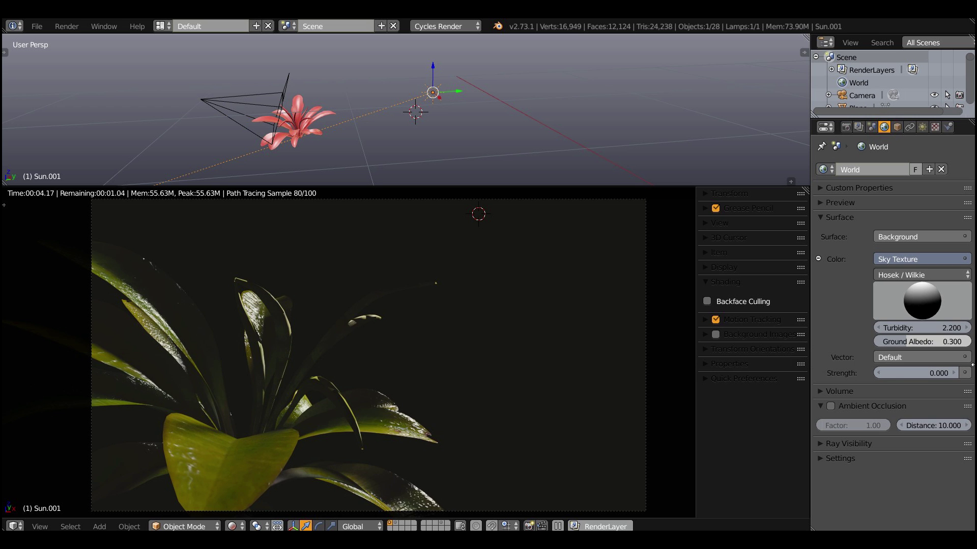
middle_click_drag(379, 144, 458, 109)
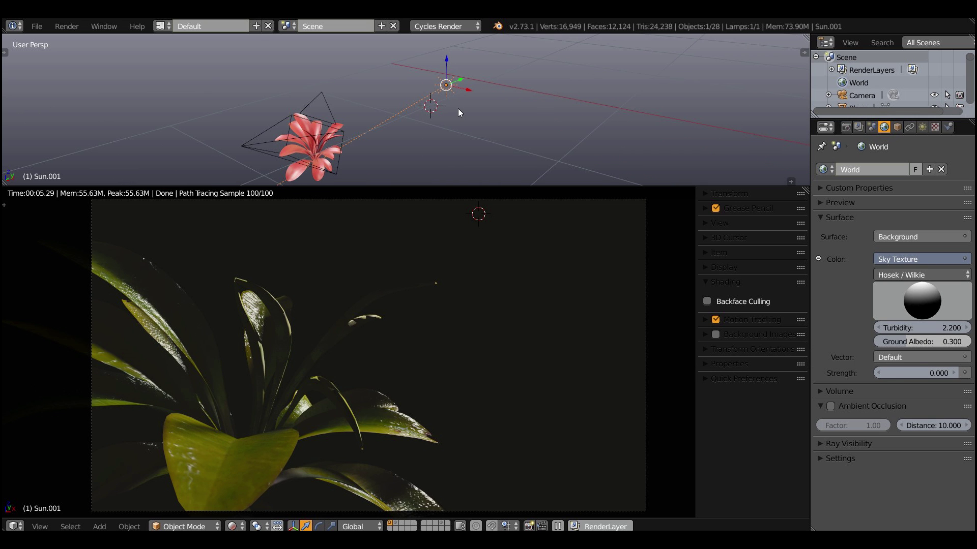
left_click(930, 369)
type("1")
key("Return")
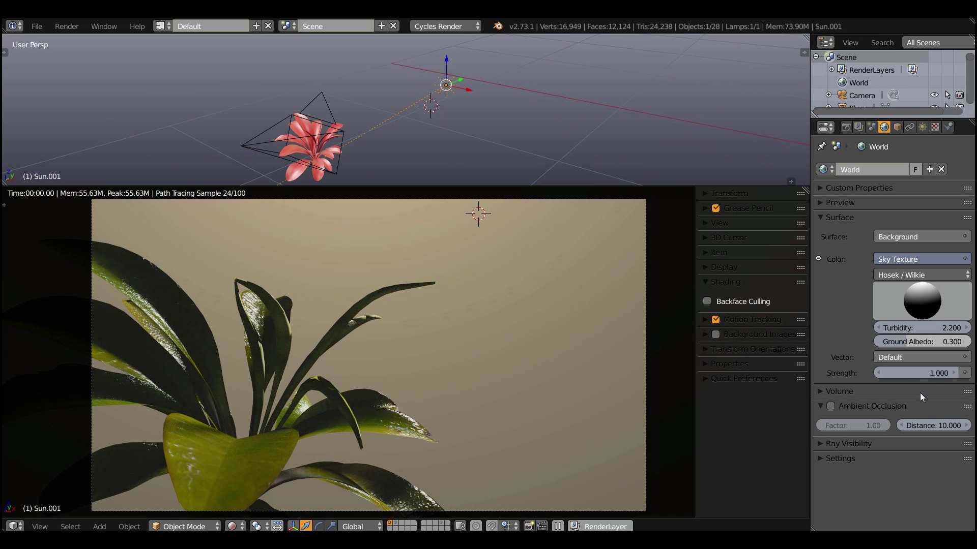
Add an upright plane behind the flower that is visible only to camera rays.
left_click(395, 72)
key("shift+a")
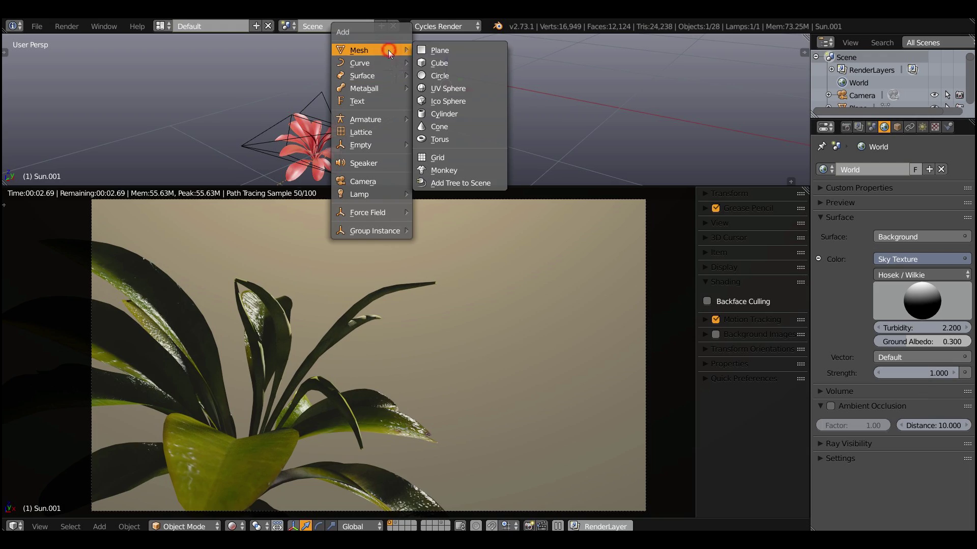
left_click(479, 53)
type("rx90")
key("Return")
left_click(846, 127)
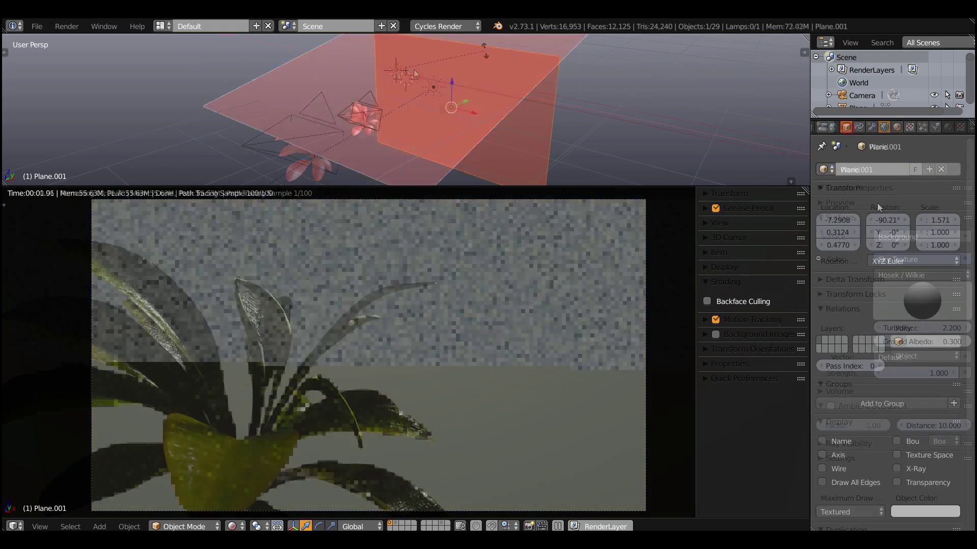
scroll(878, 467, "down", 5)
left_click_drag(822, 509, 822, 522)
left_click_drag(897, 494, 897, 522)
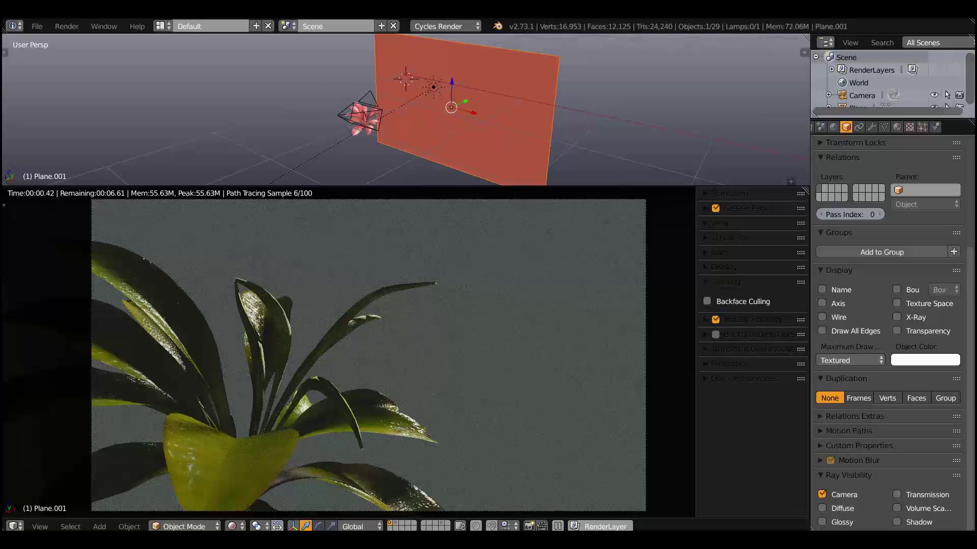
Give the backdrop plane a dark green Emission material.
left_click(896, 127)
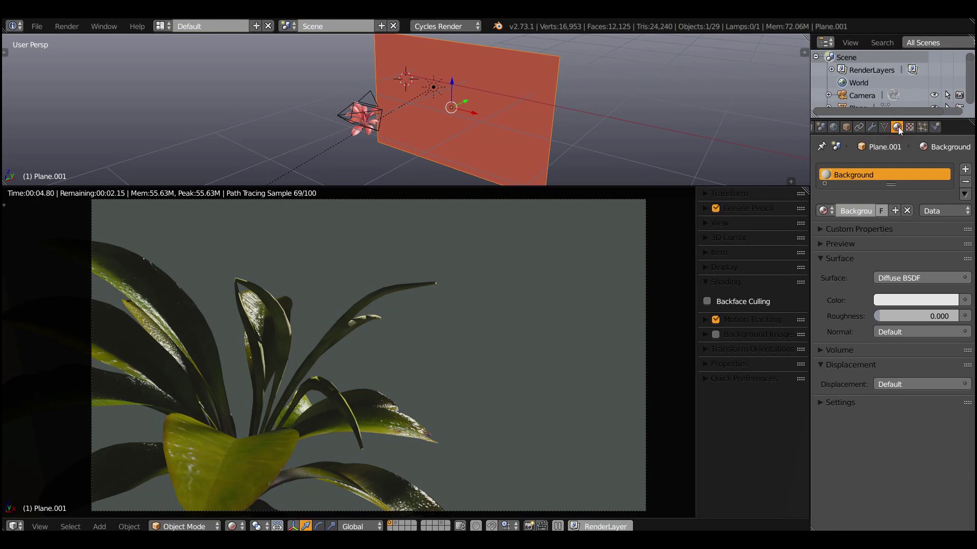
left_click(897, 279)
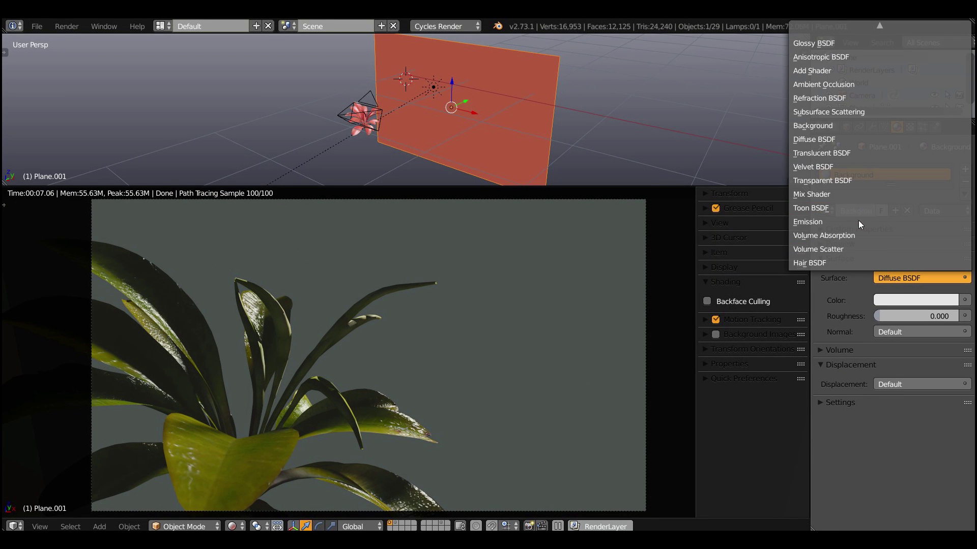
left_click(855, 220)
left_click(902, 300)
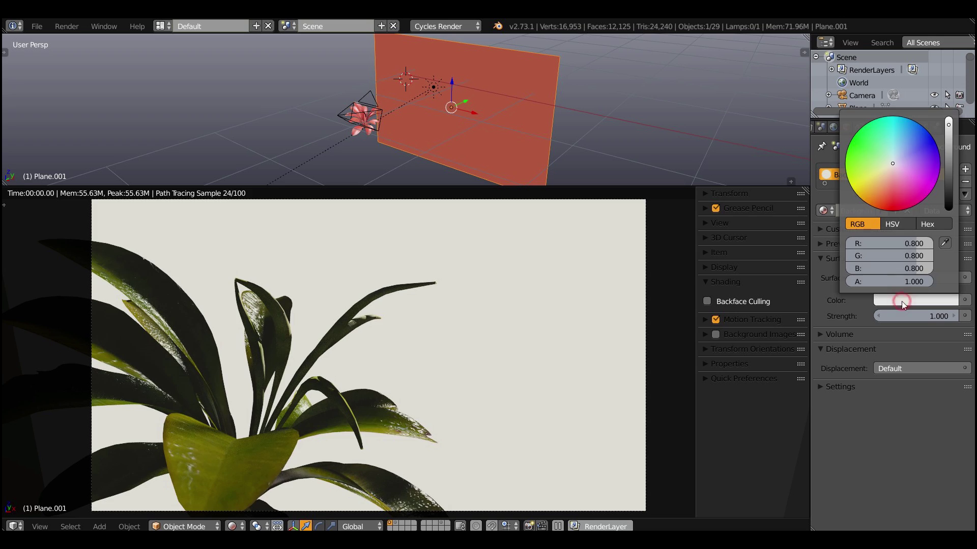
left_click(863, 175)
left_click(946, 190)
Set the sun lamp's strength to 15.
right_click(433, 86)
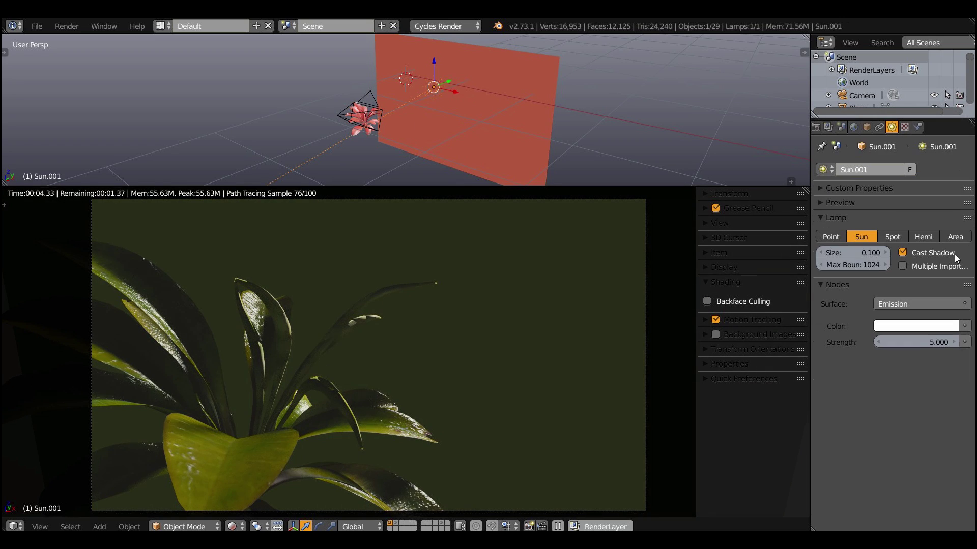
left_click(920, 343)
type("15")
key("Return")
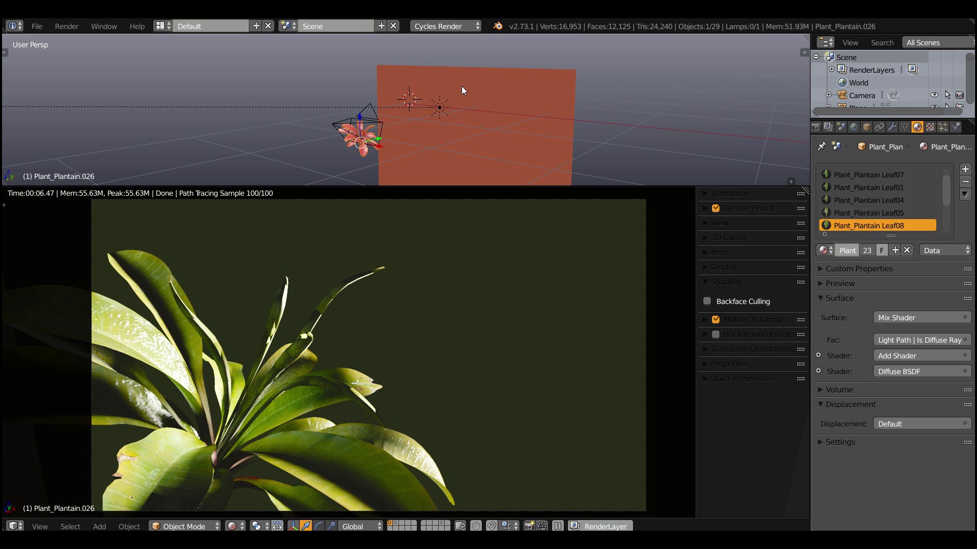
Add a hair particle system named 'grass' with hair length 0.2.
left_click(630, 103)
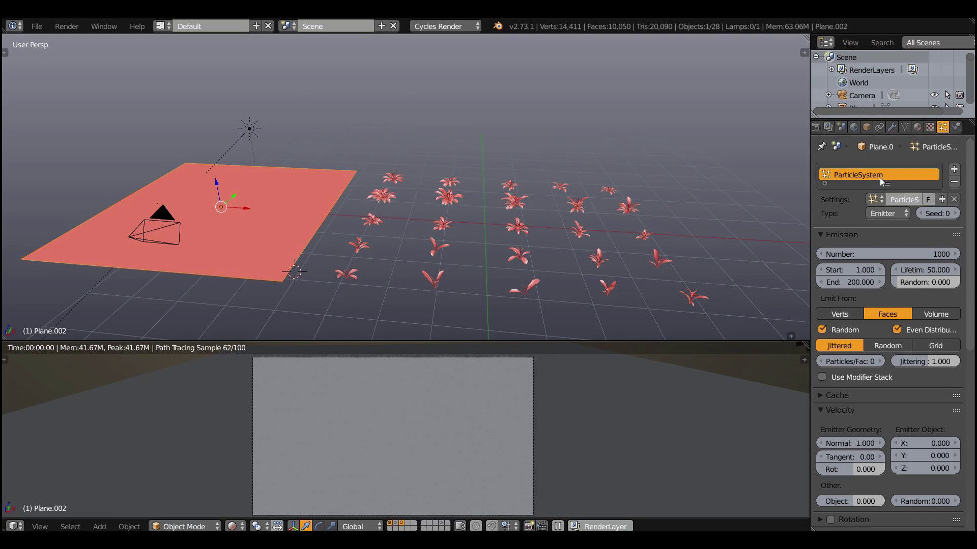
double_click(894, 175)
type("rass")
key("Return")
double_click(900, 199)
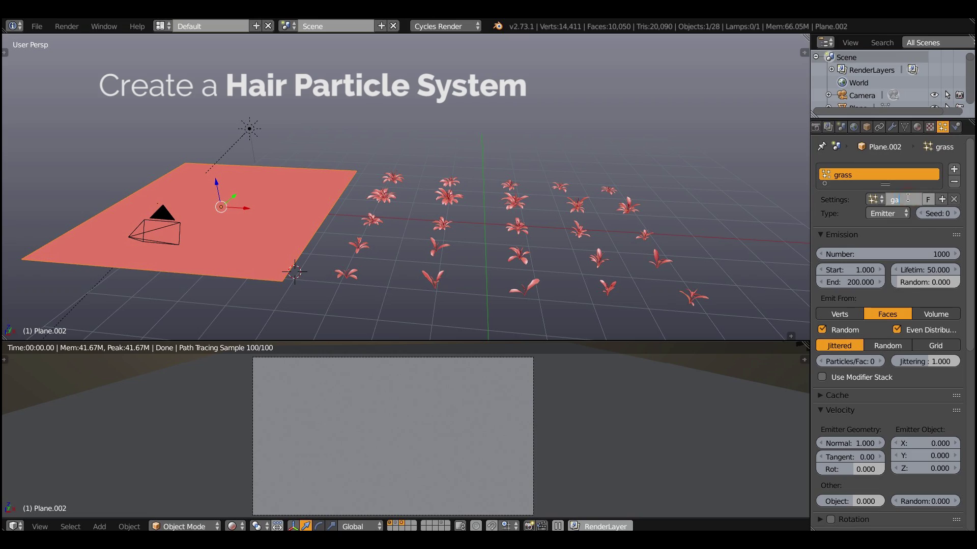
type("grass")
key("Return")
left_click(890, 213)
middle_click_drag(261, 200, 283, 210)
left_click(924, 267)
type("0.2")
key("Return")
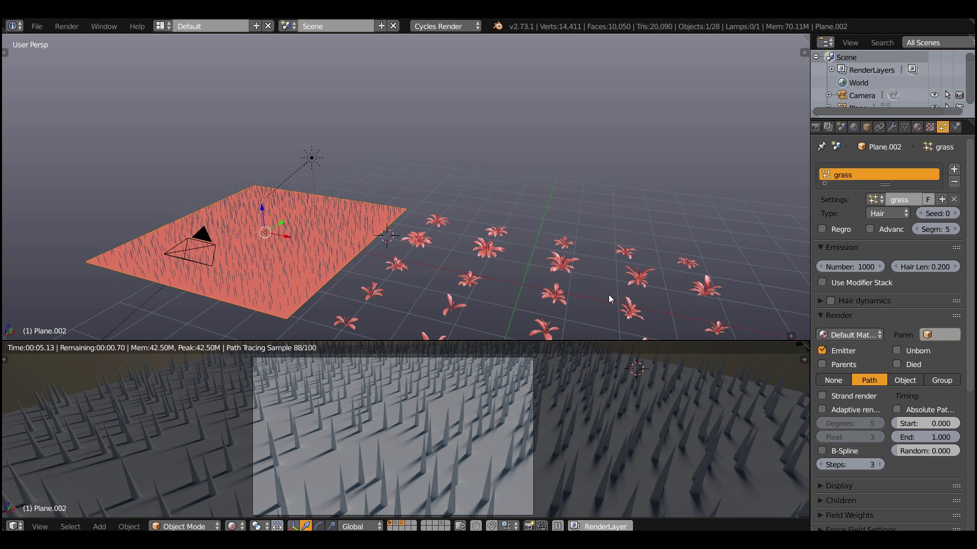
Box-select the 25 plantain plants and group them as 'grass'.
mouse_move(458, 230)
middle_mouse_down()
mouse_move(472, 216)
mouse_move(741, 337)
middle_mouse_up()
left_click_drag(442, 187, 646, 305)
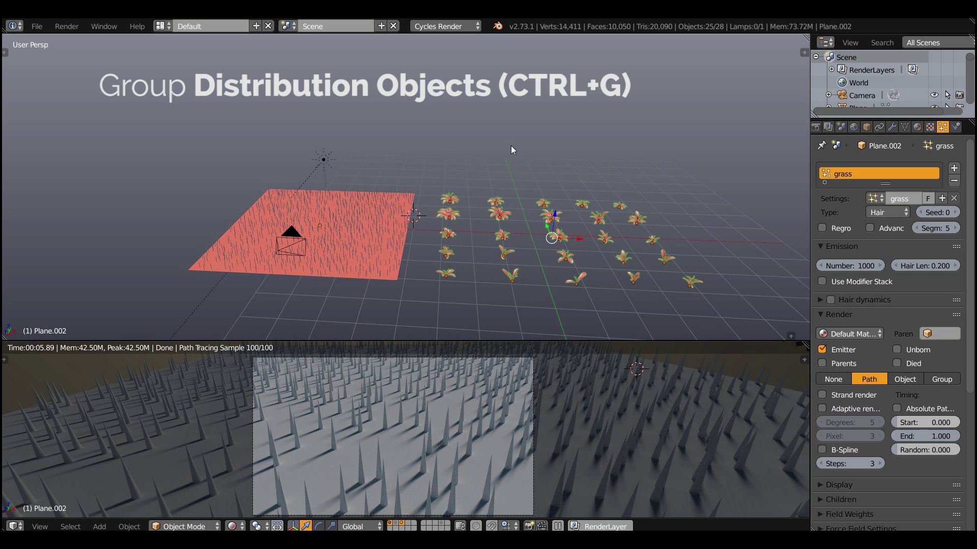
key("ctrl+g")
left_click(640, 163)
type("grass")
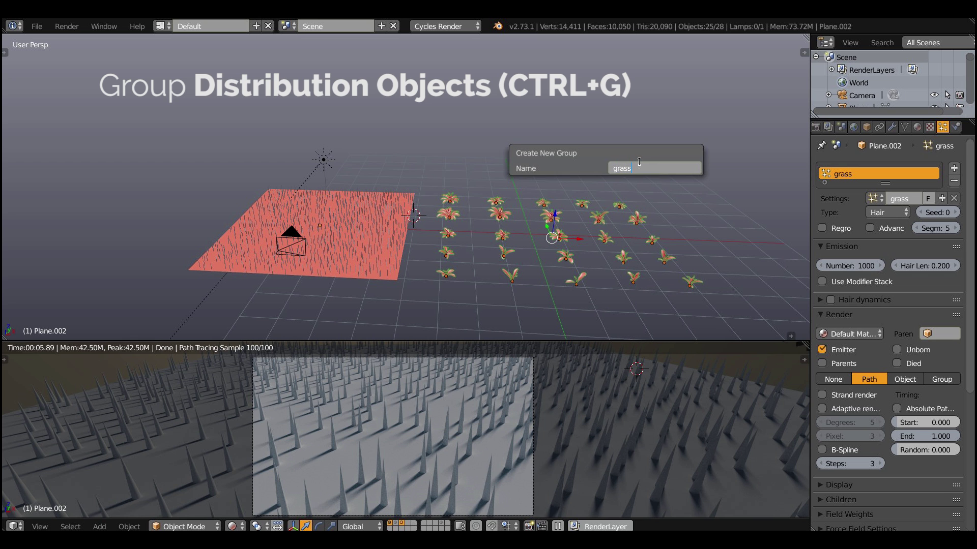
key("Return")
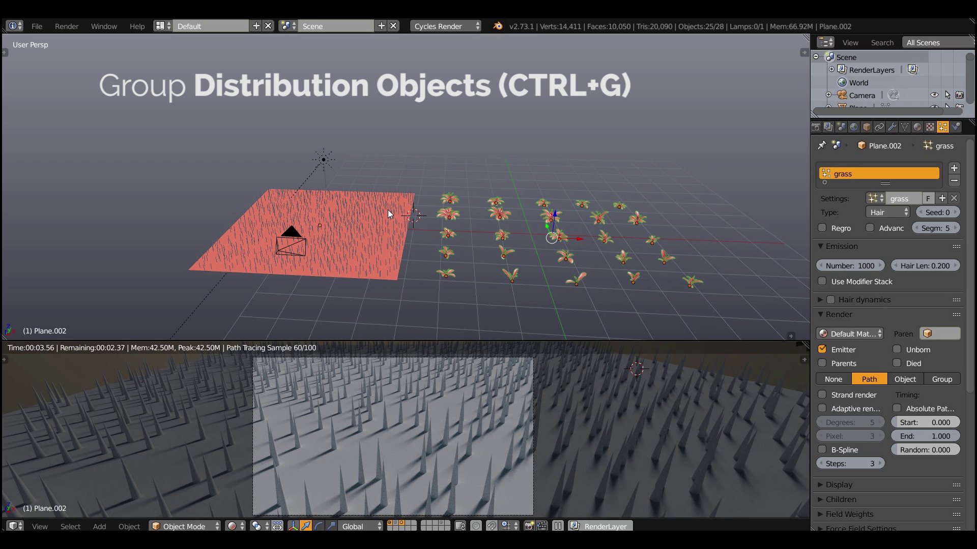
Render the ground plane's hair as the 'grass' group and enlarge the instances.
left_click(387, 210)
scroll(885, 344, "down", 3)
left_click(947, 299)
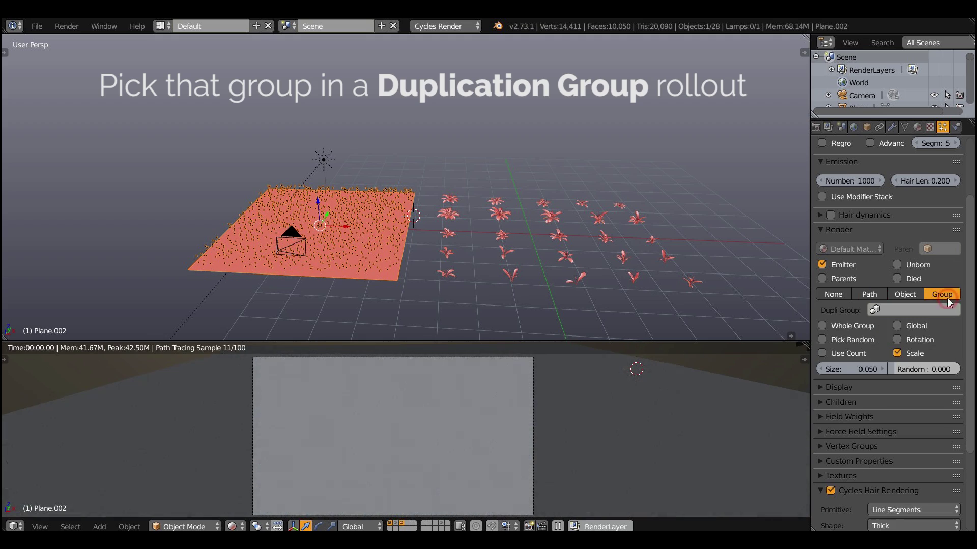
left_click(913, 310)
left_click(909, 326)
left_click_drag(879, 370, 891, 358)
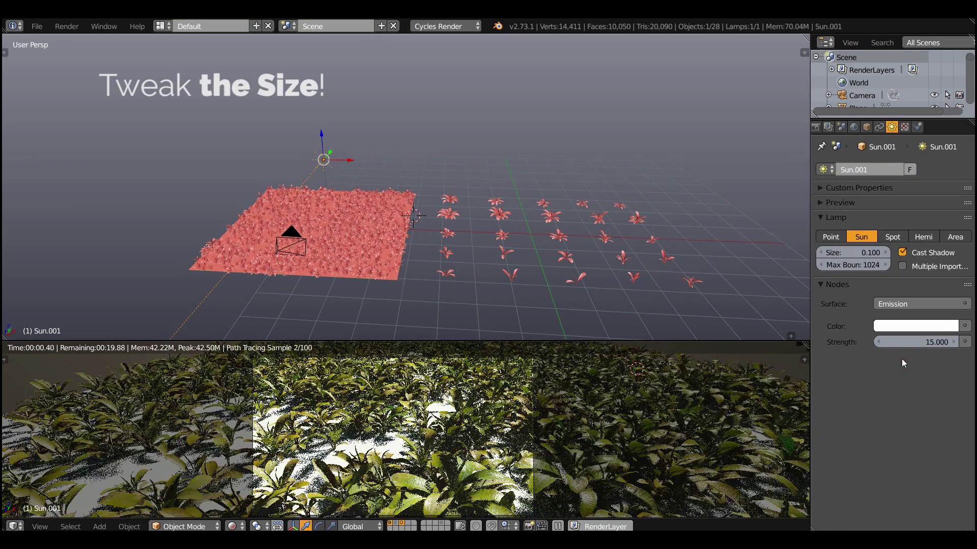
Colour the ground plane dark green and lower the camera passepartout opacity.
right_click(395, 277)
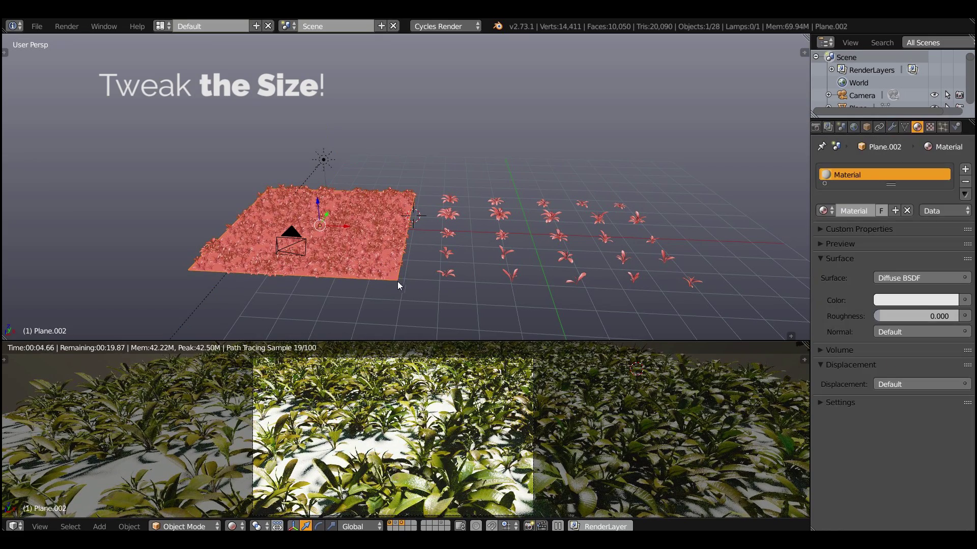
left_click(917, 306)
left_click_drag(949, 123, 949, 192)
left_click(865, 161)
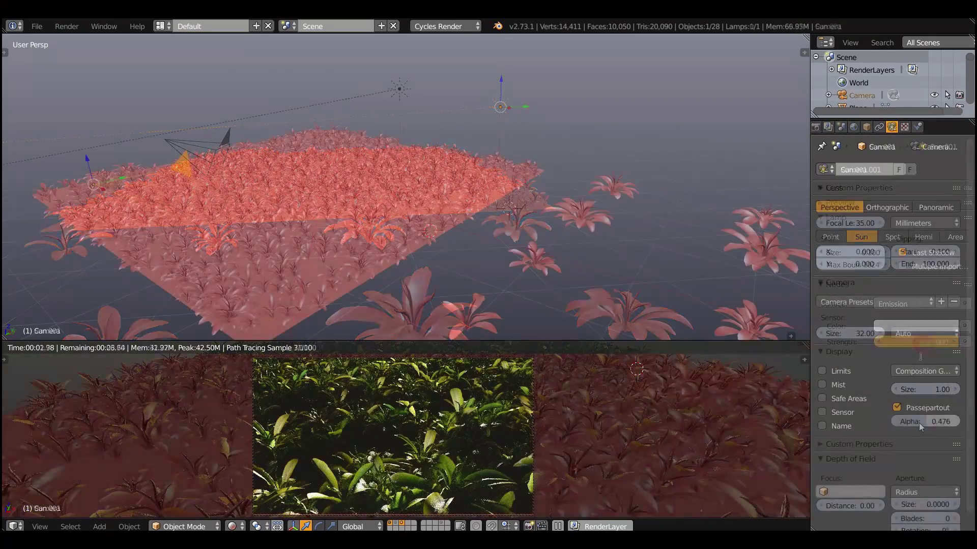
left_click_drag(949, 425, 939, 426)
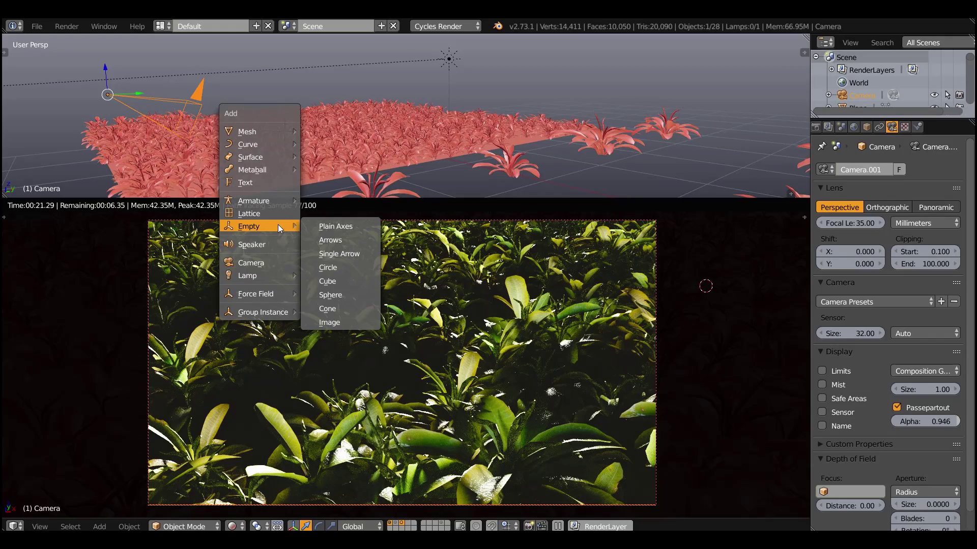
Add a Plain Axes empty and make it the camera's depth-of-field focus object.
left_click(362, 227)
left_click(891, 128)
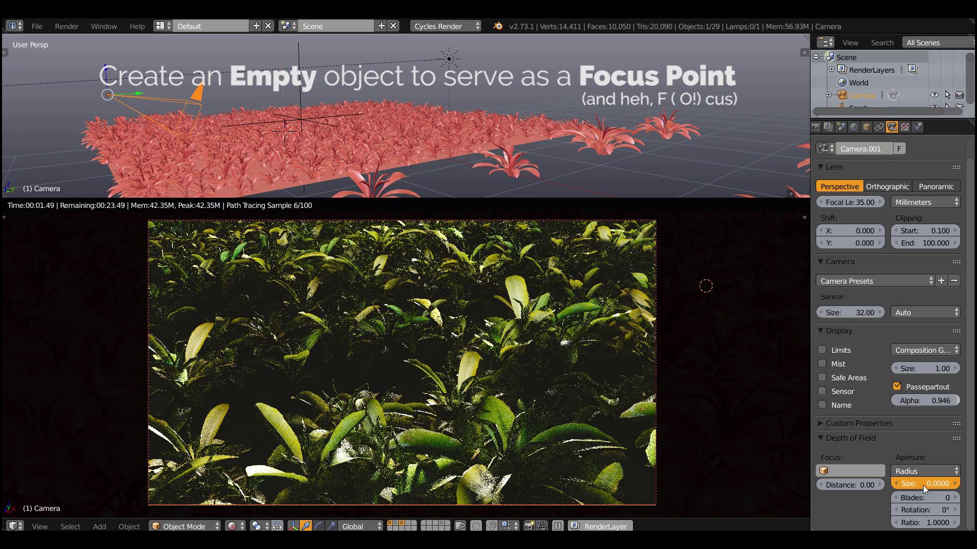
mouse_move(928, 483)
left_mouse_down()
mouse_move(901, 495)
mouse_move(790, 499)
left_mouse_up()
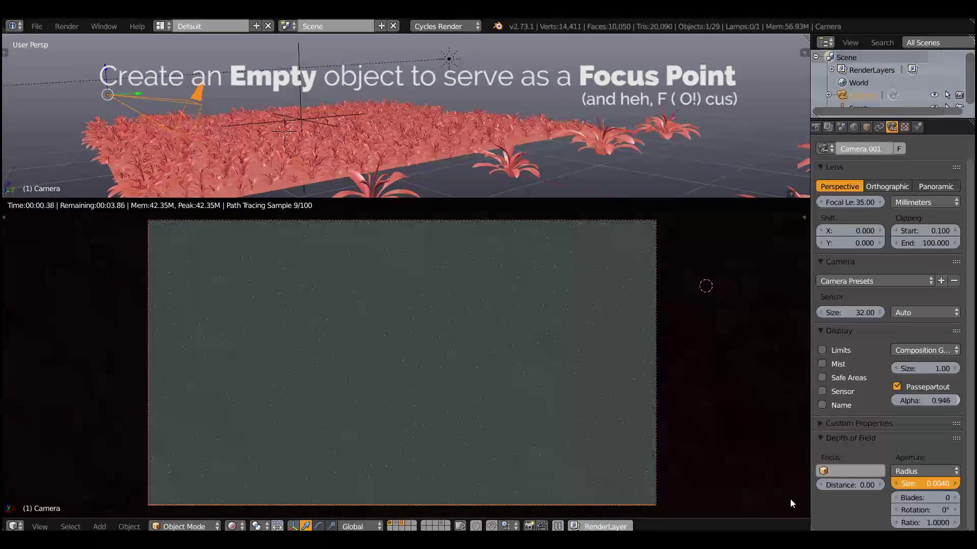
left_click(955, 484)
left_click(849, 471)
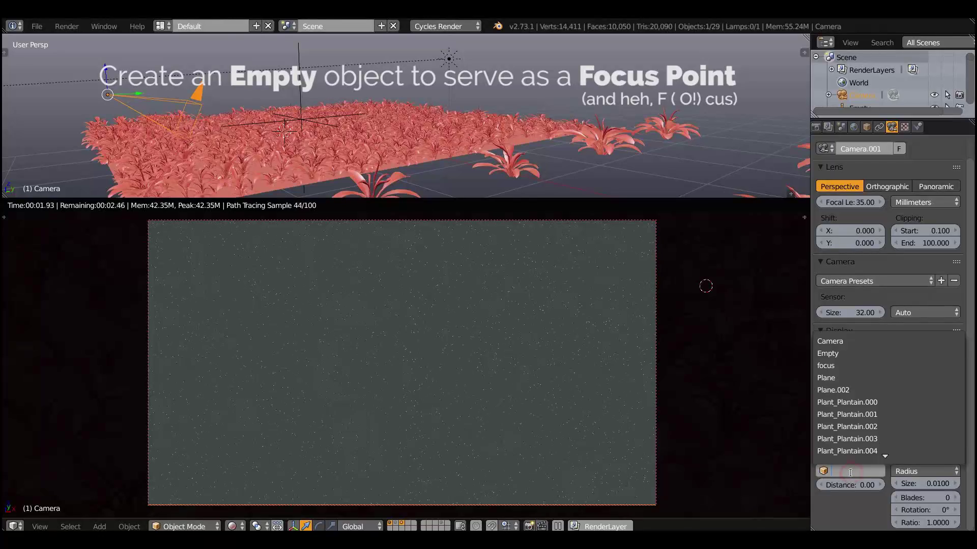
type("em")
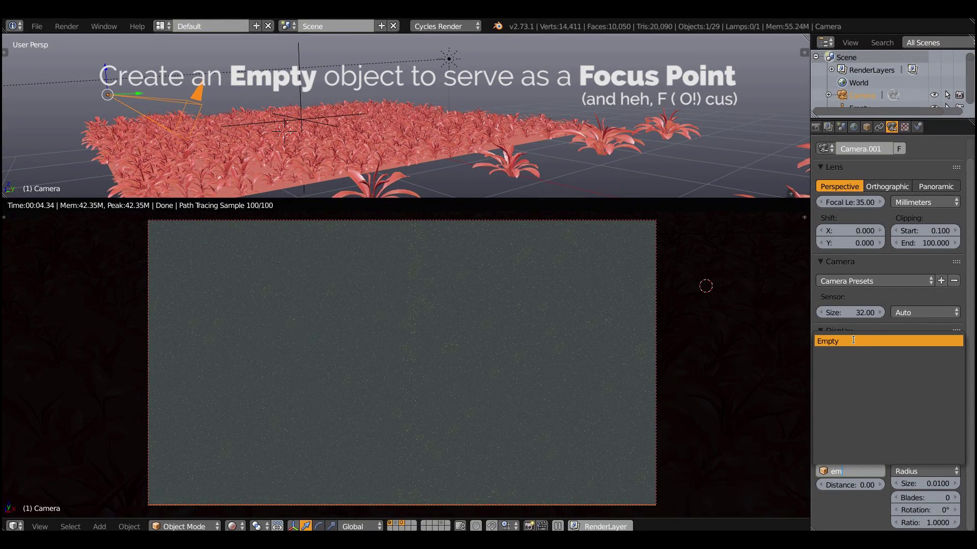
left_click(852, 342)
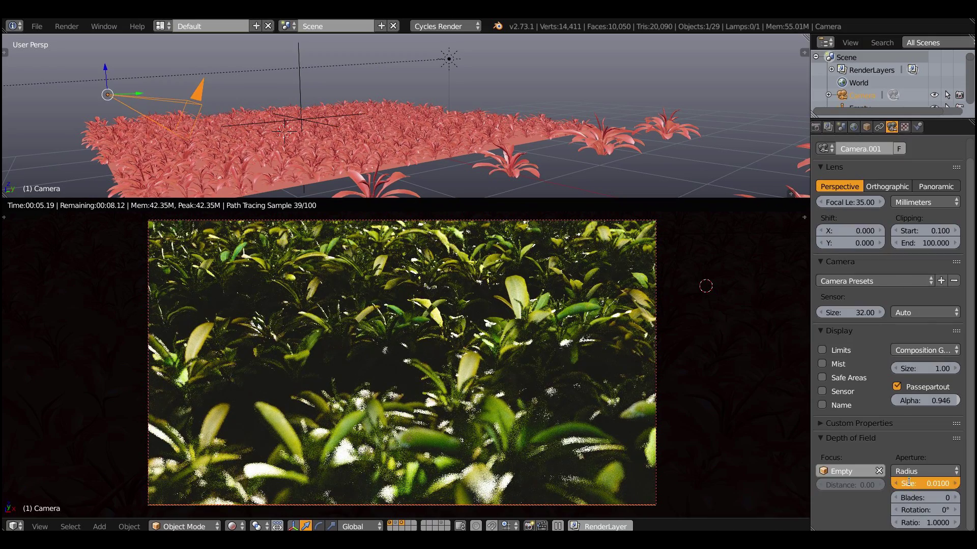
type("0.5")
Re-enter the aperture size as 0.1, then start grabbing an object.
key("Return")
left_click(916, 483)
type("0.5")
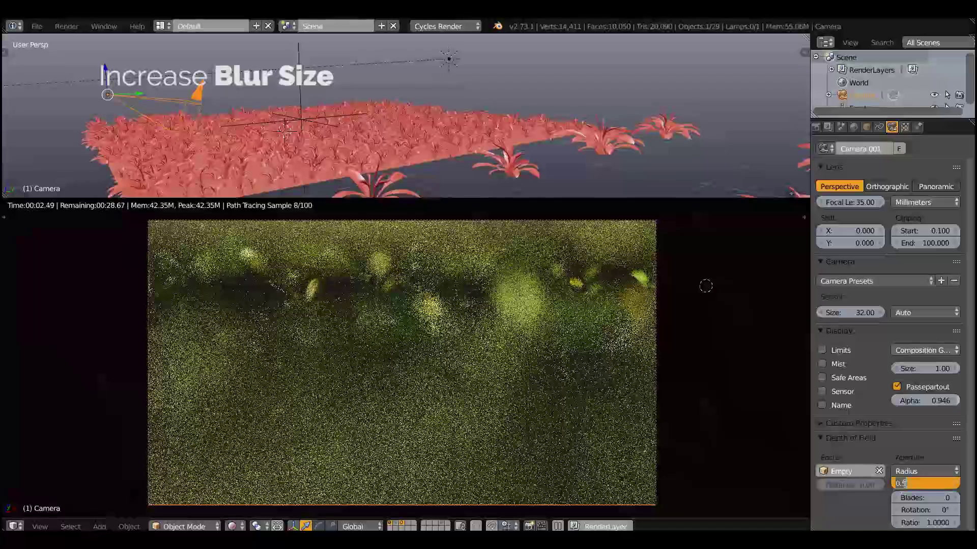
type("0.1")
key("Return")
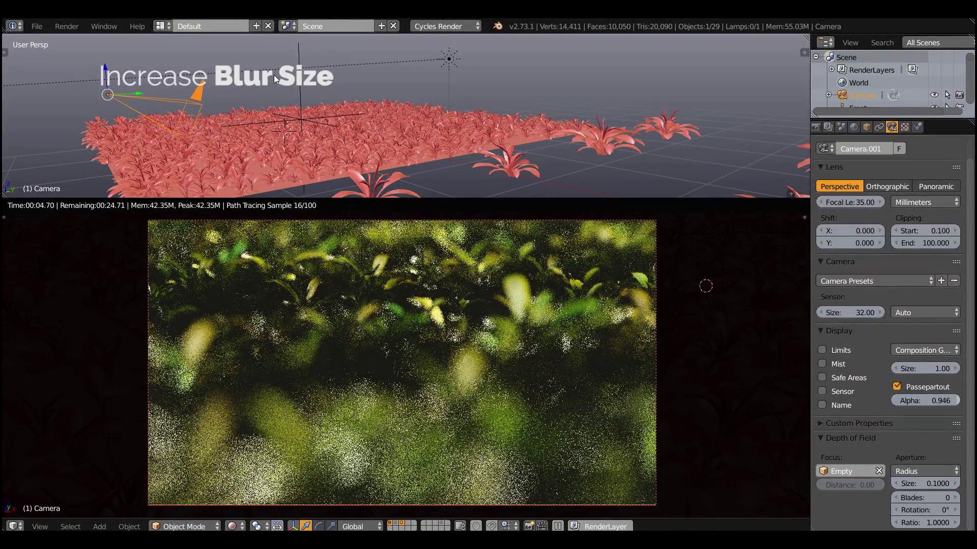
key("g")
Select the focus empty and start moving it.
right_click(303, 96)
key("g")
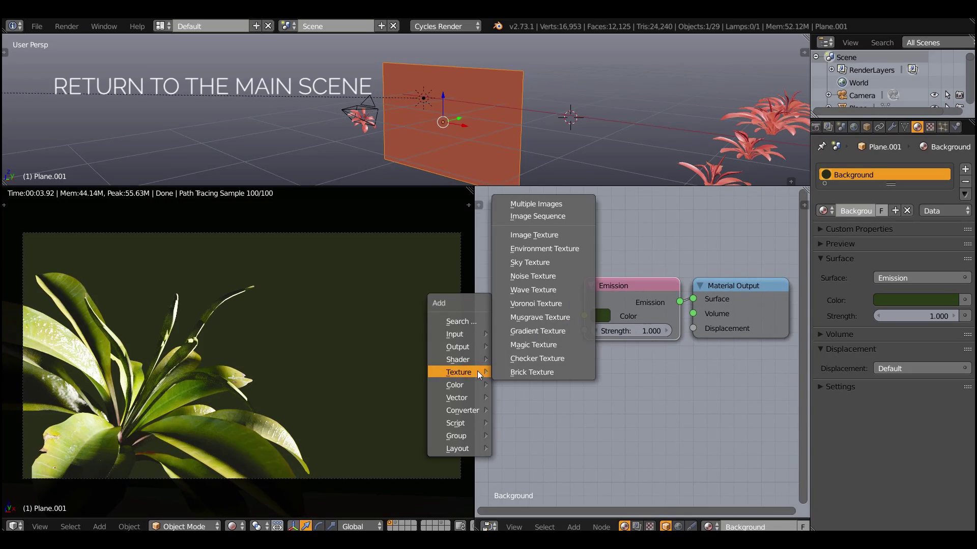
Load background_01_1.png as an Image Texture driving the backdrop plane's Emission Color.
left_click(534, 235)
left_click(534, 305)
left_click_drag(581, 300, 590, 314)
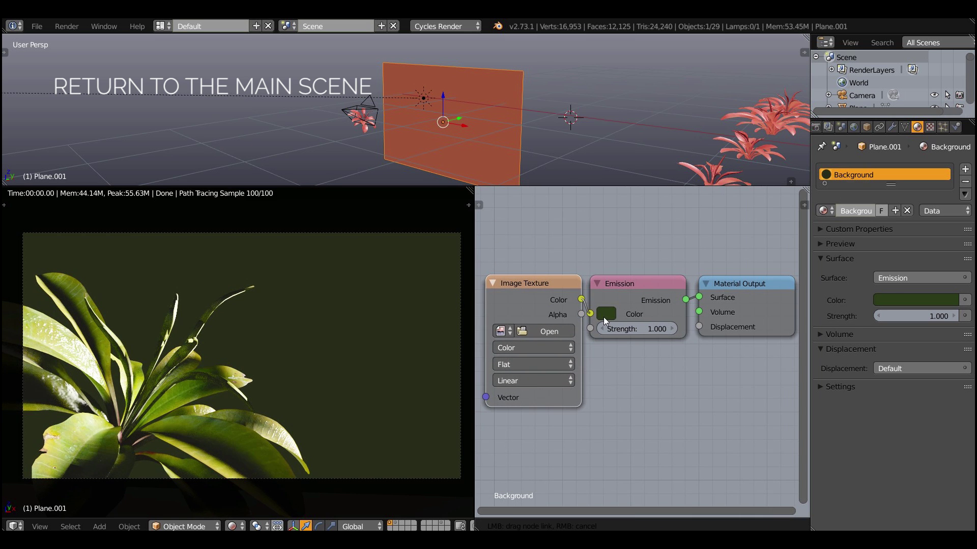
left_click(565, 332)
left_click(34, 339)
left_click(208, 111)
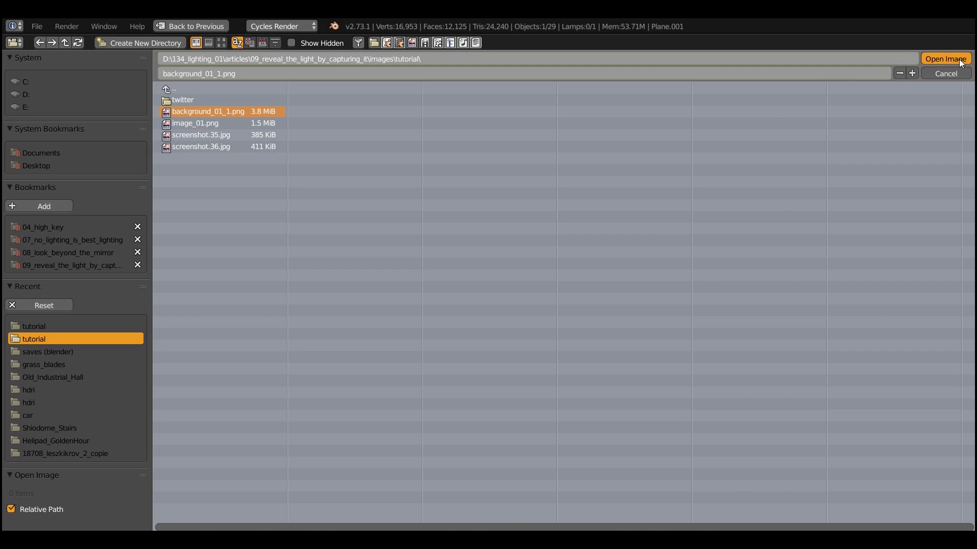
left_click(944, 59)
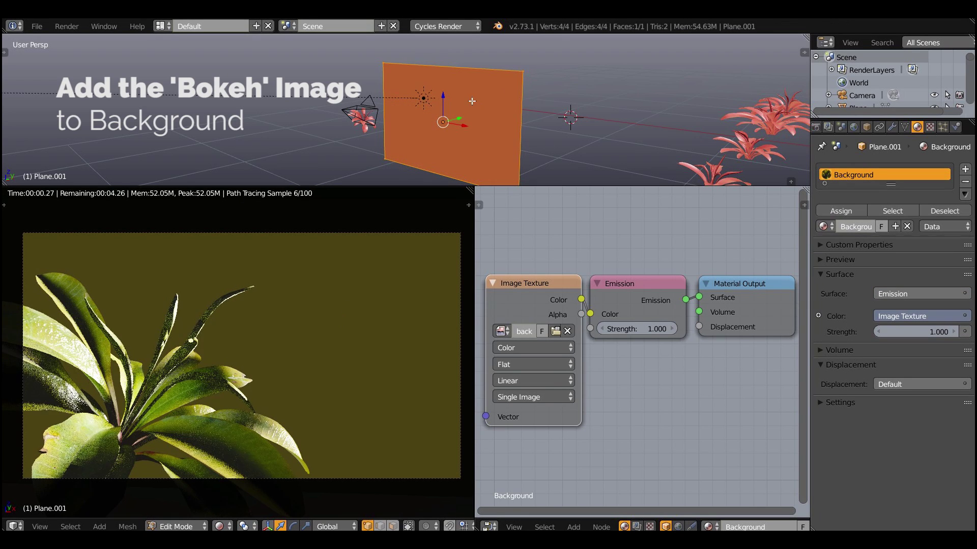
UV-unwrap the plane with Project From View and return to Object Mode.
key("u")
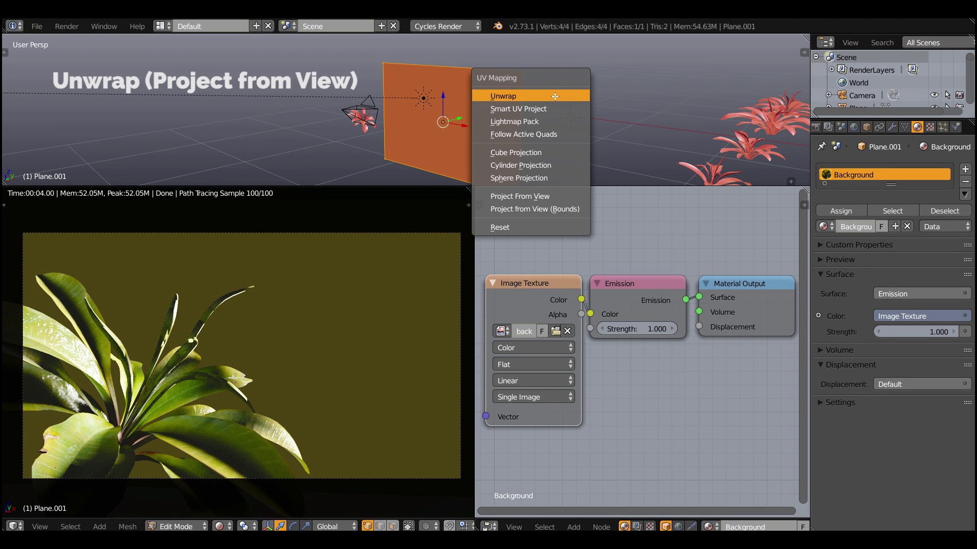
left_click(520, 196)
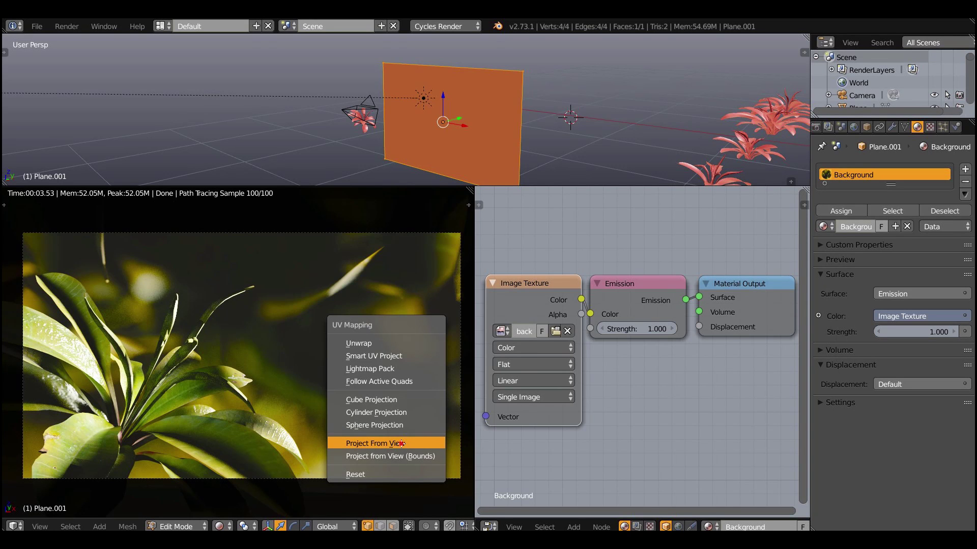
left_click(400, 444)
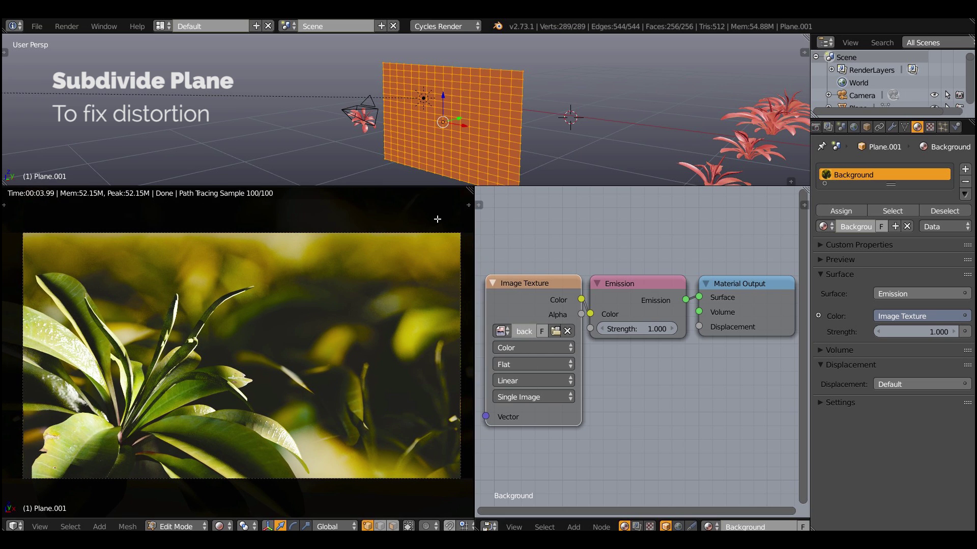
key("Tab")
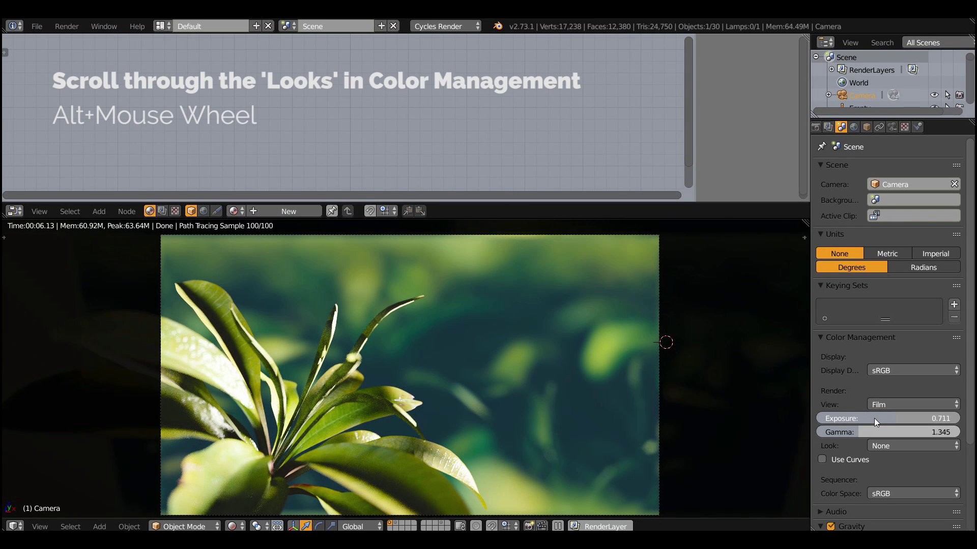
scroll(923, 447, "down", 1, "alt")
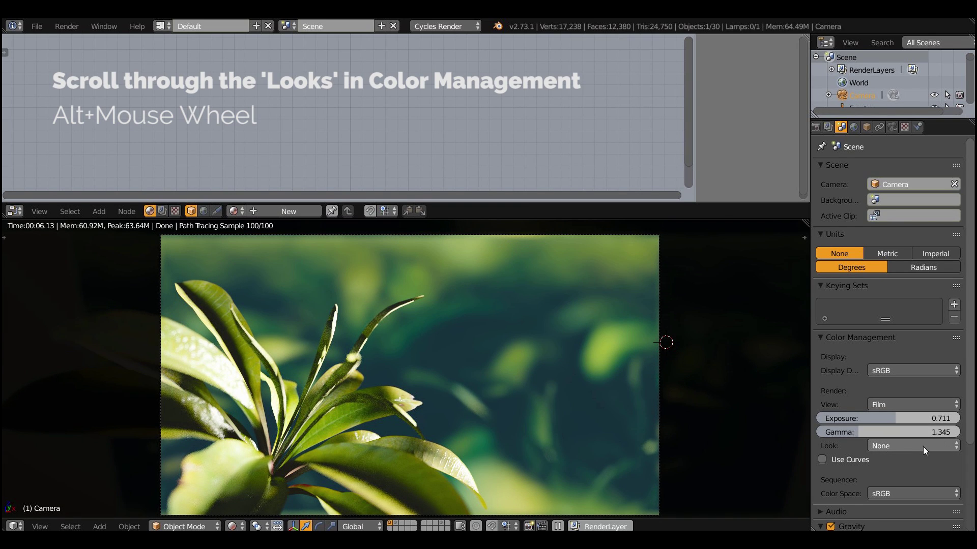
scroll(922, 447, "down", 2, "alt")
scroll(922, 446, "down", 1, "alt")
scroll(922, 447, "down", 1, "alt")
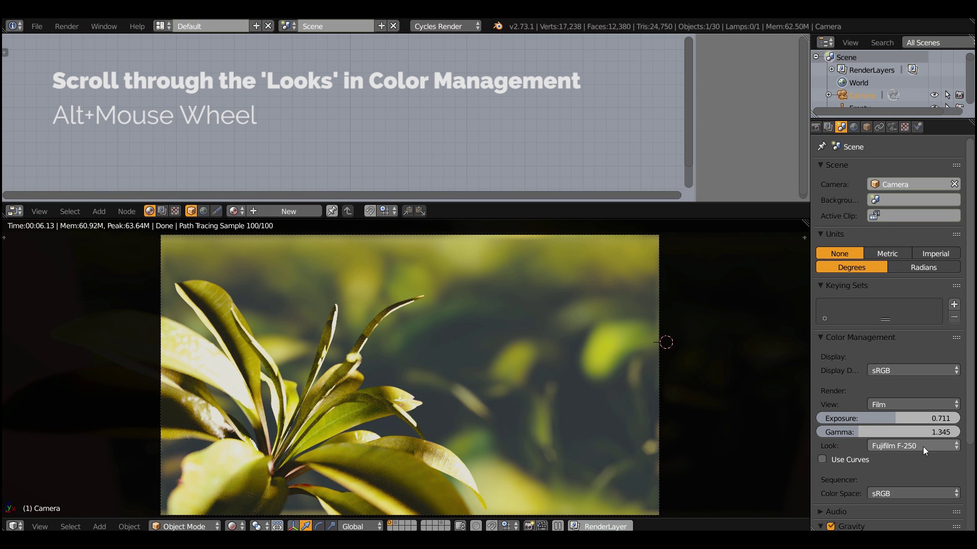
scroll(922, 446, "down", 1, "alt")
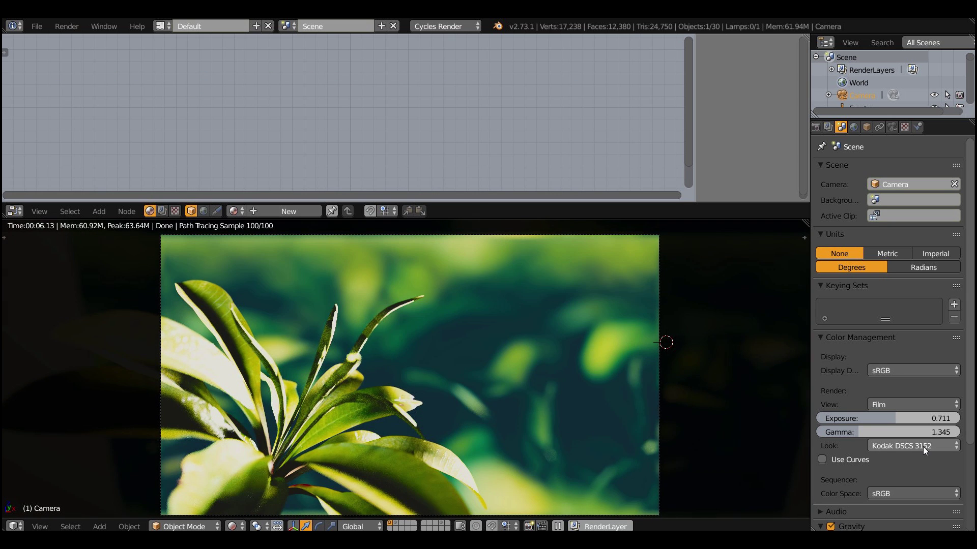
Reset the colour management Look back to None.
key("BackSpace")
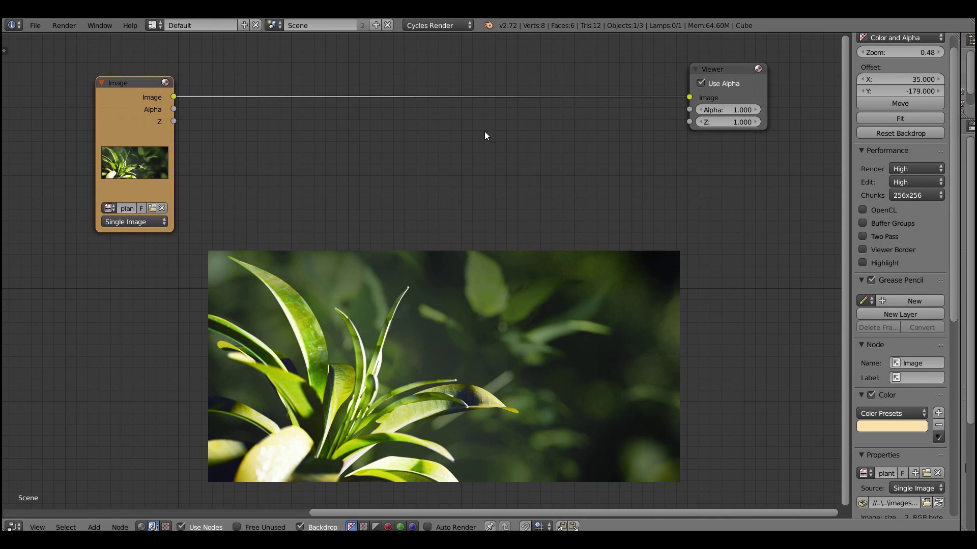
Insert an RGB Curves node into the Image-to-Viewer link.
key("shift+a")
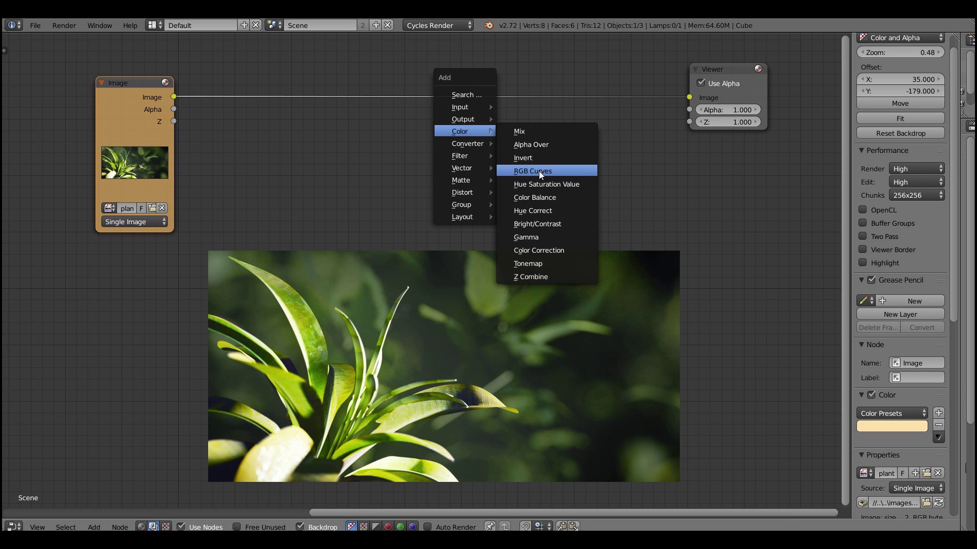
left_click(541, 169)
left_click(232, 59)
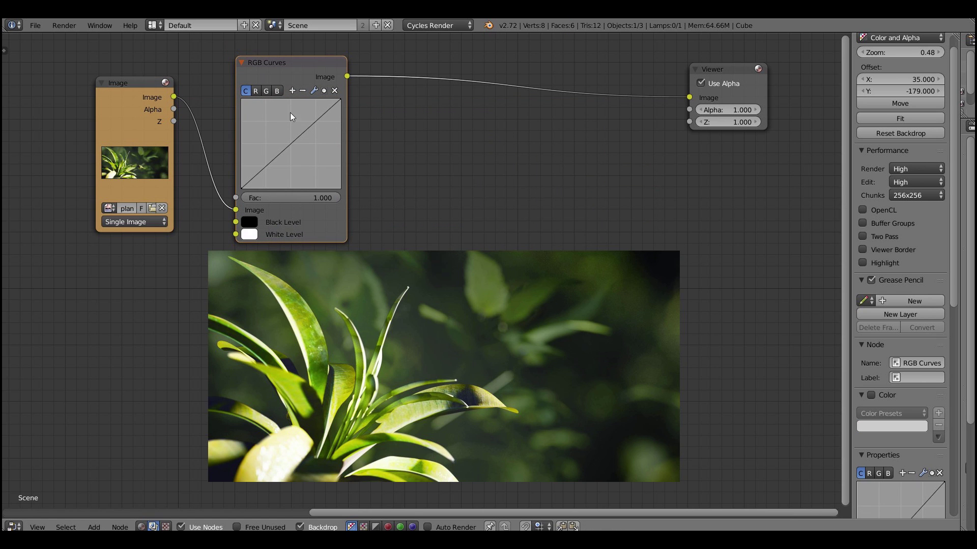
Lift the blue curve's shadows and shape the red curve into an S-curve.
left_click(277, 91)
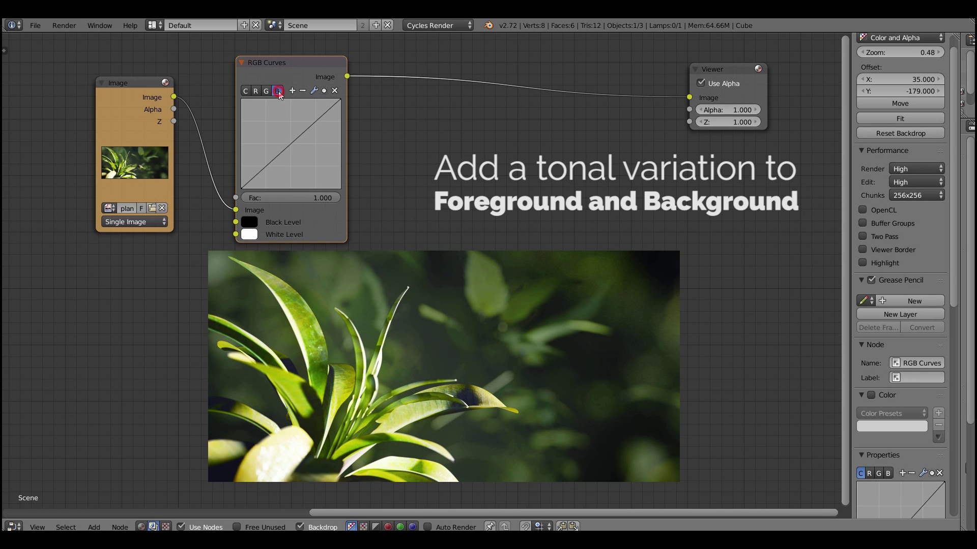
mouse_move(275, 170)
left_mouse_down()
mouse_move(254, 164)
mouse_move(265, 160)
left_mouse_up()
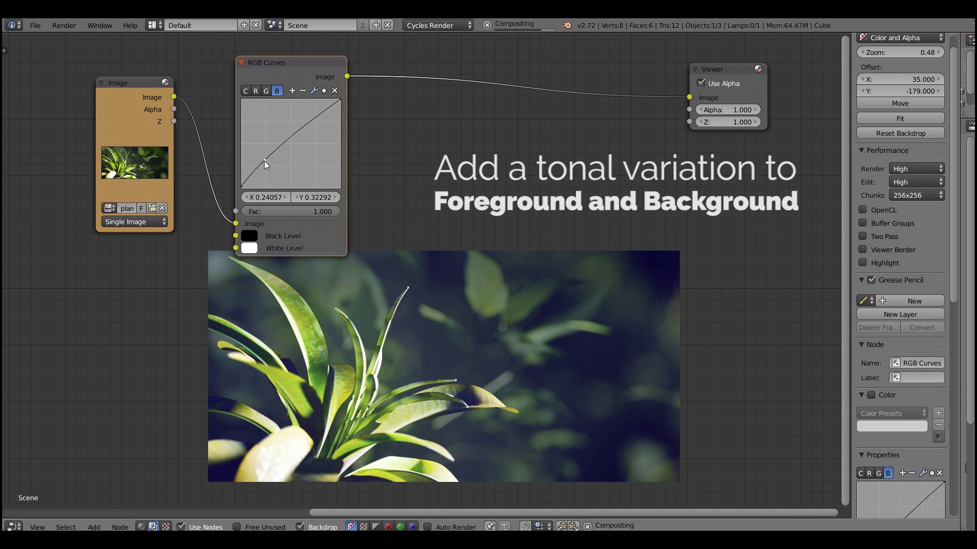
left_click(247, 92)
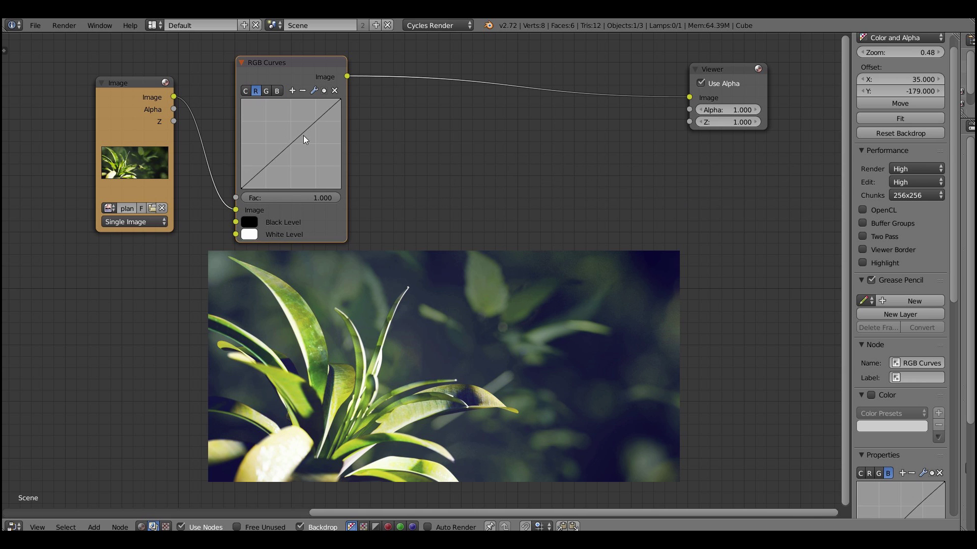
left_click_drag(305, 133, 312, 112)
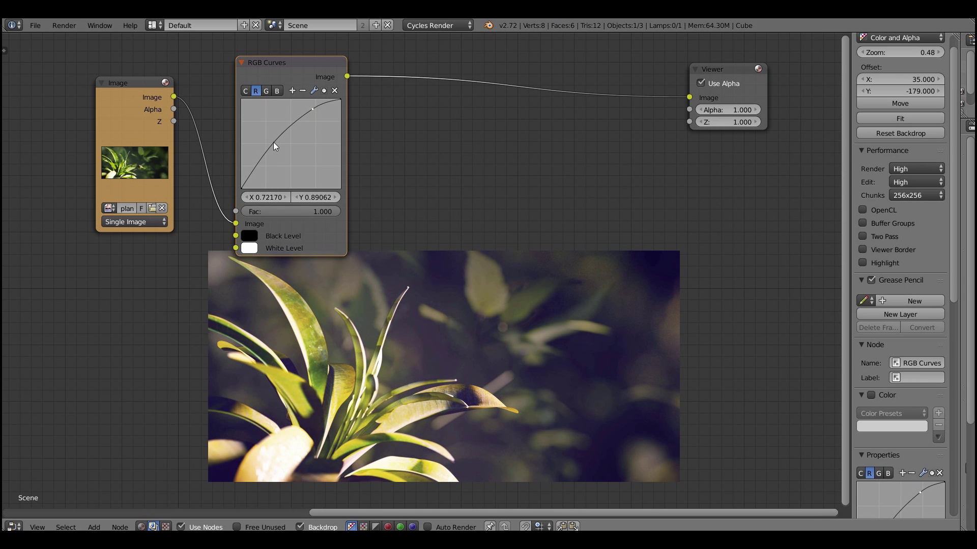
left_click_drag(273, 142, 277, 151)
Insert a Glare node after the curves and set its type to Fog Glow.
key("shift+a")
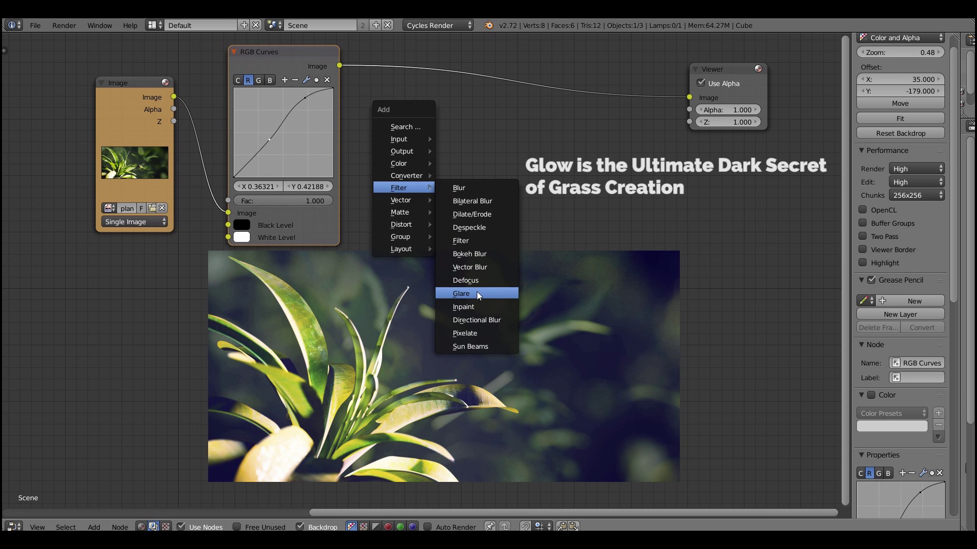
left_click(477, 292)
left_click(419, 62)
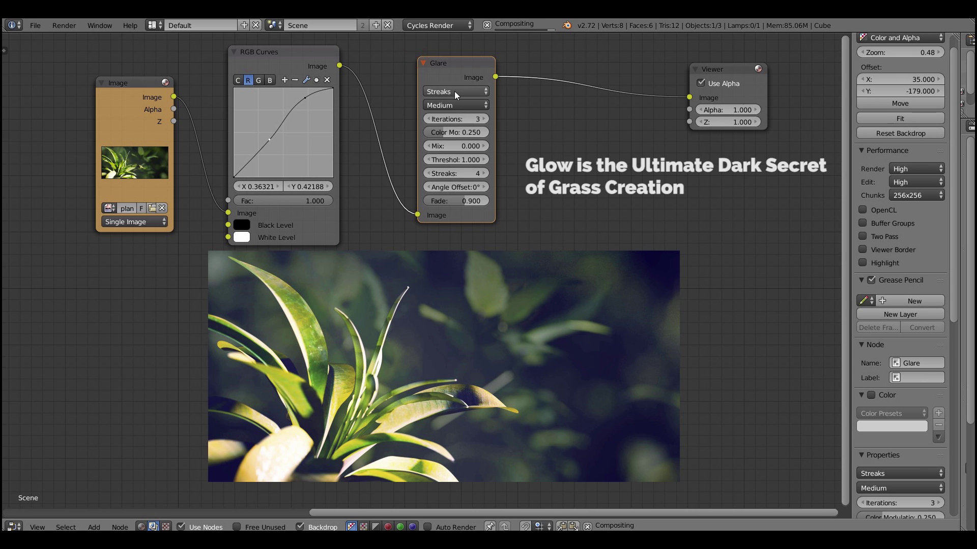
left_click(454, 92)
left_click(467, 92)
left_click(463, 129)
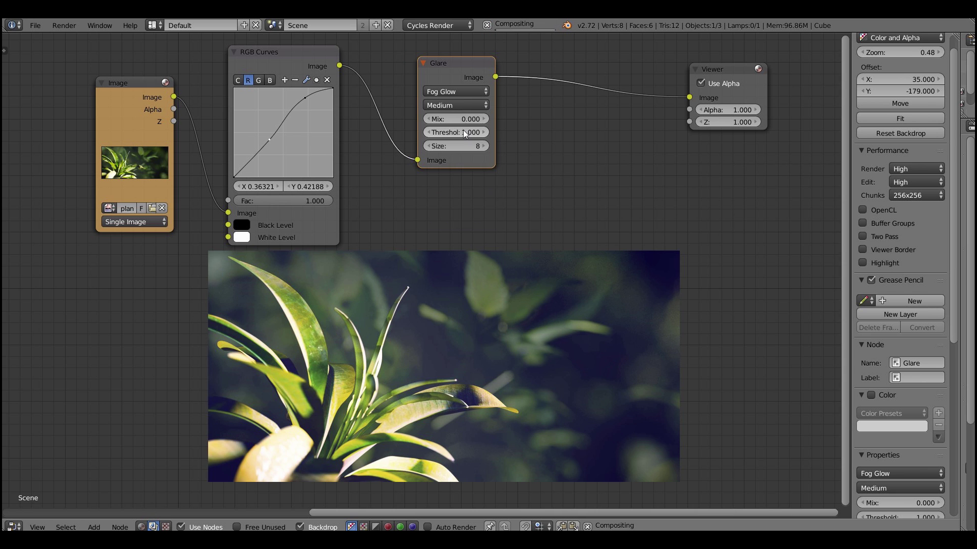
Set the glare threshold to 0.2 and the mix to -0.228.
left_click_drag(460, 132, 459, 131)
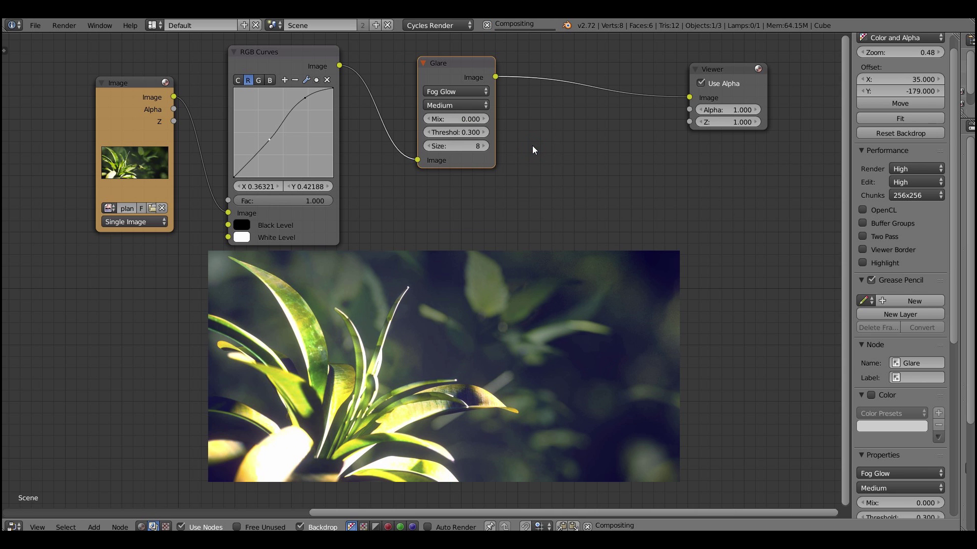
left_click(458, 132)
type("0.3")
key("Return")
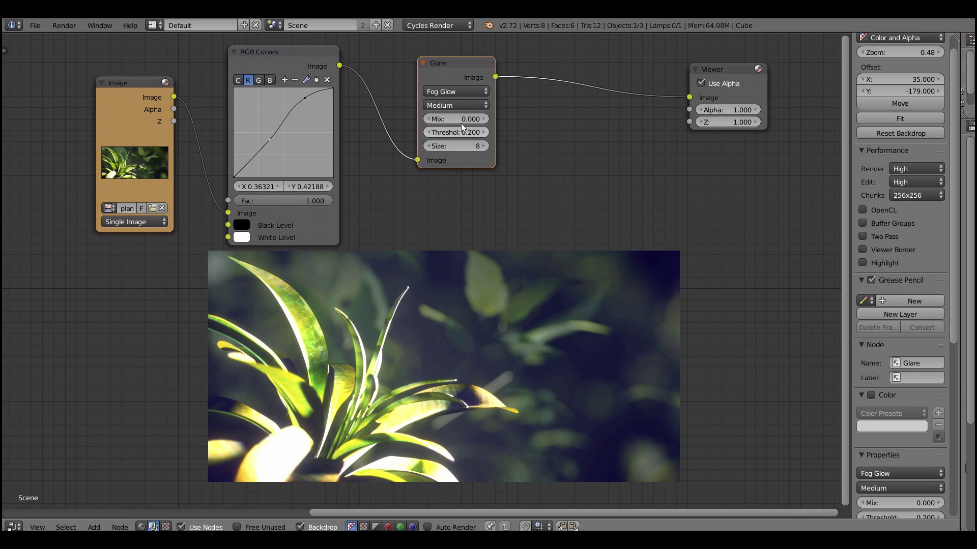
left_click_drag(438, 120, 423, 119)
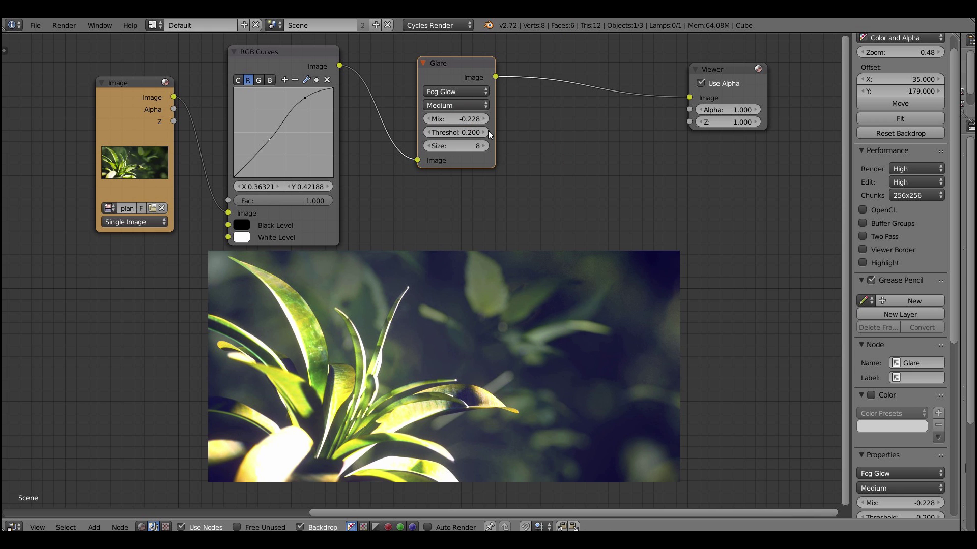